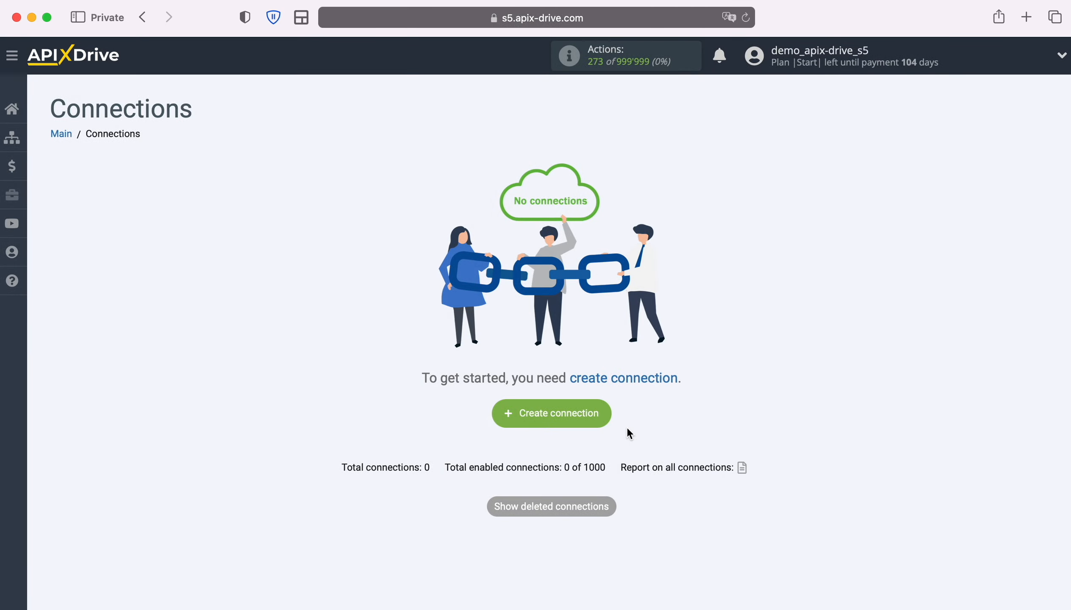
# Create a new connection and set Google Lead Form as its data source system.
pyautogui.click(601, 413)
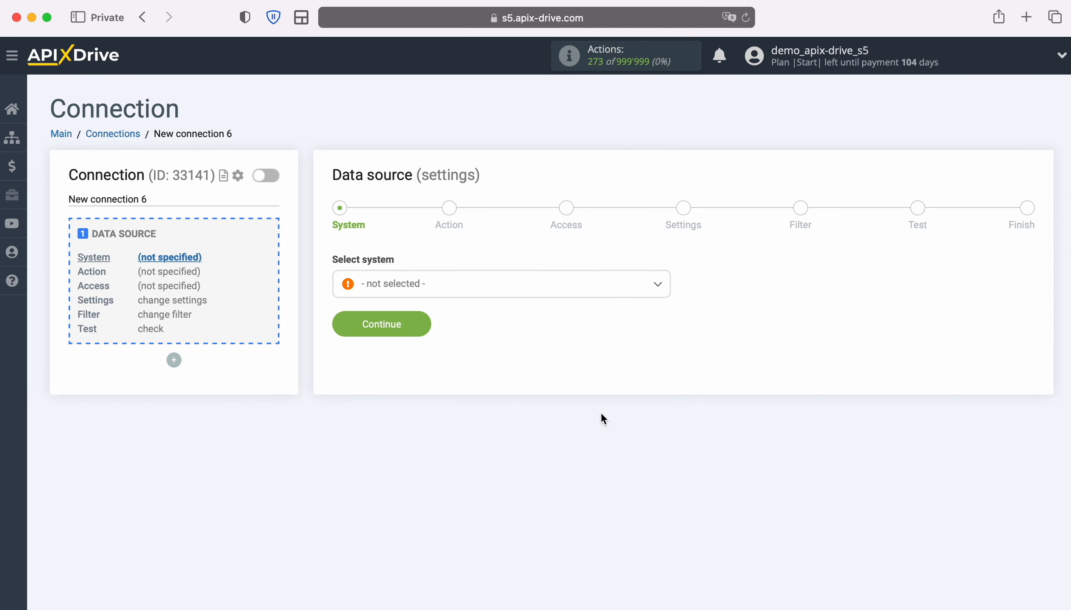
pyautogui.click(501, 294)
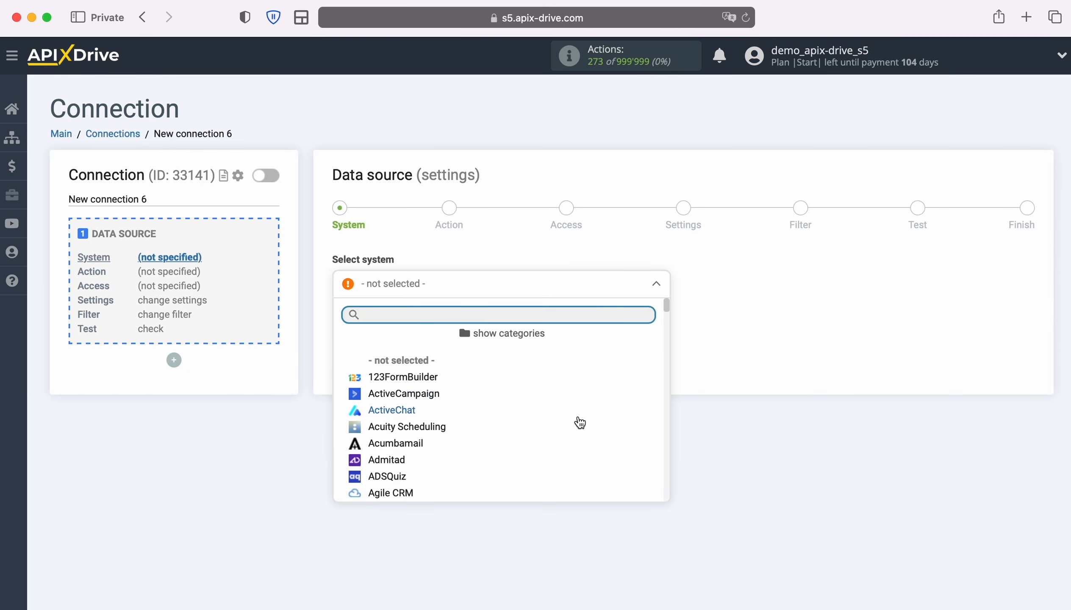
pyautogui.scroll(-10, 577, 421)
pyautogui.scroll(-20, 579, 423)
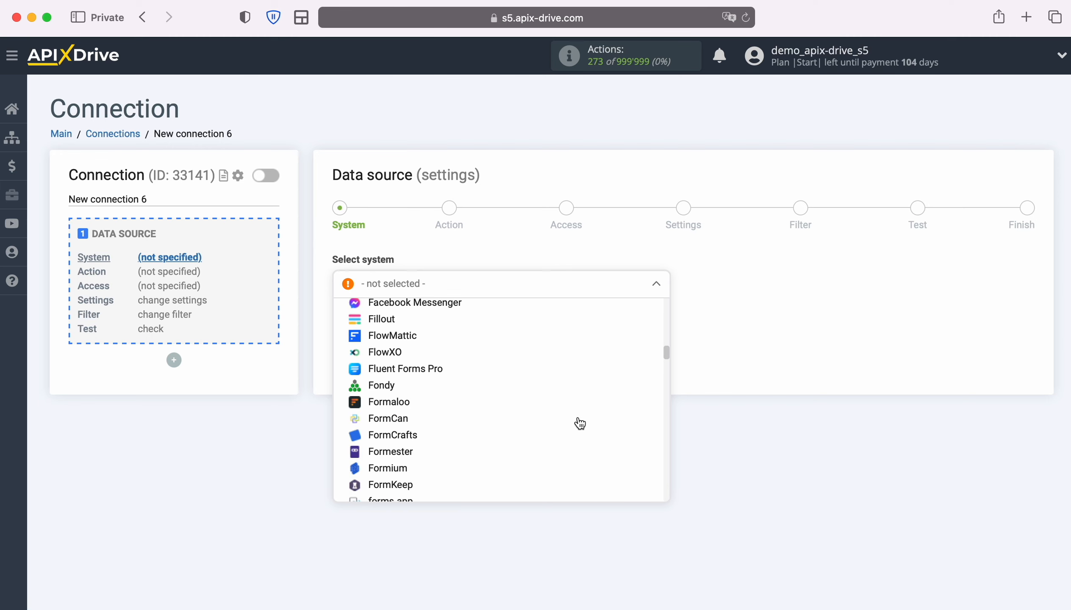
pyautogui.click(435, 428)
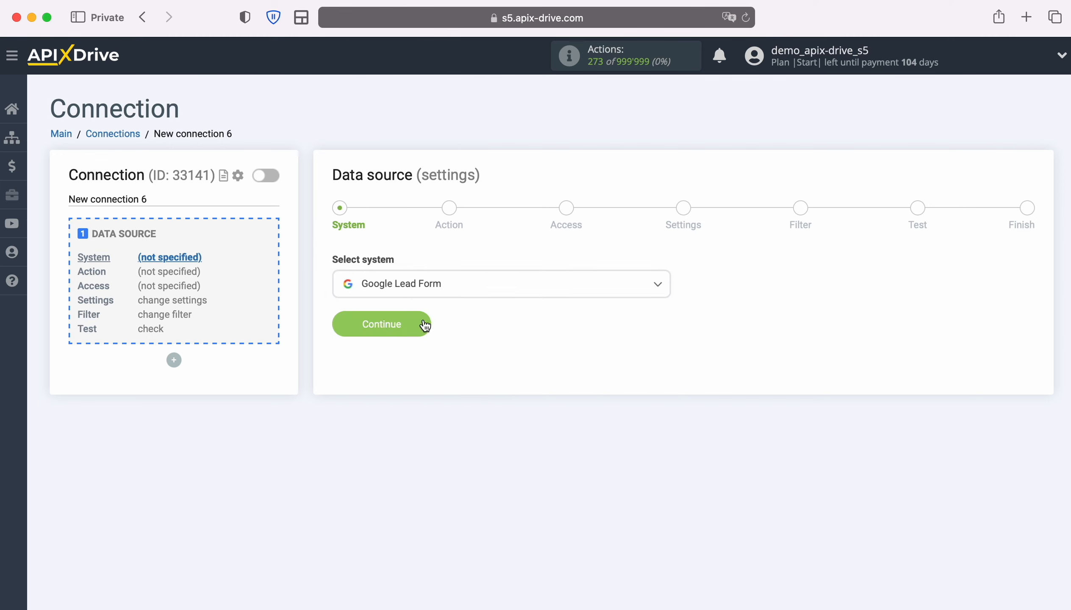
pyautogui.click(422, 317)
# Set the data source action to Get LEADS (new) and continue to the access stage.
pyautogui.click(538, 292)
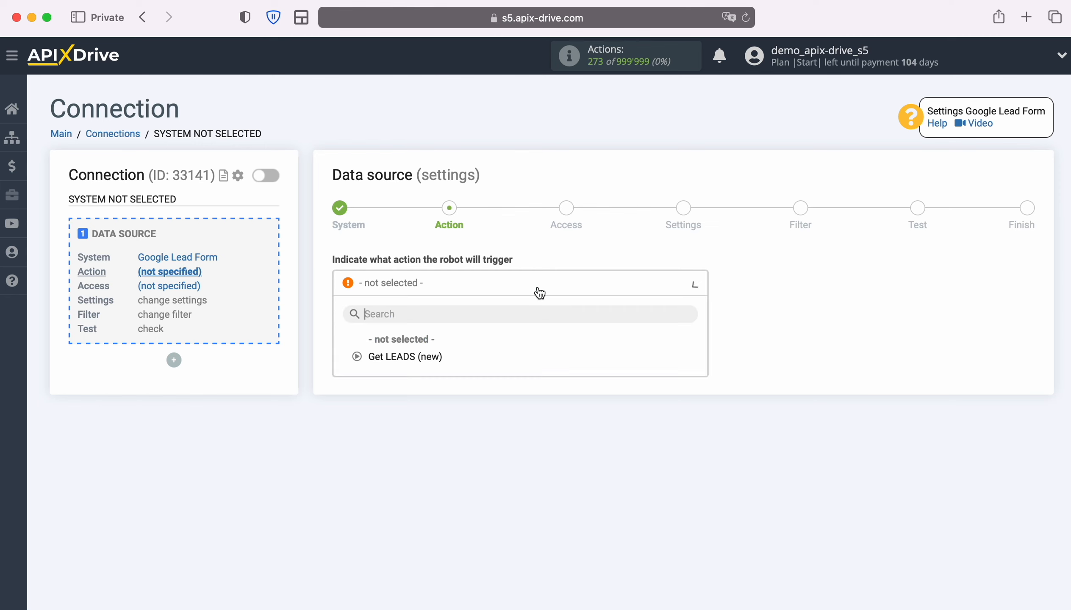
pyautogui.click(418, 357)
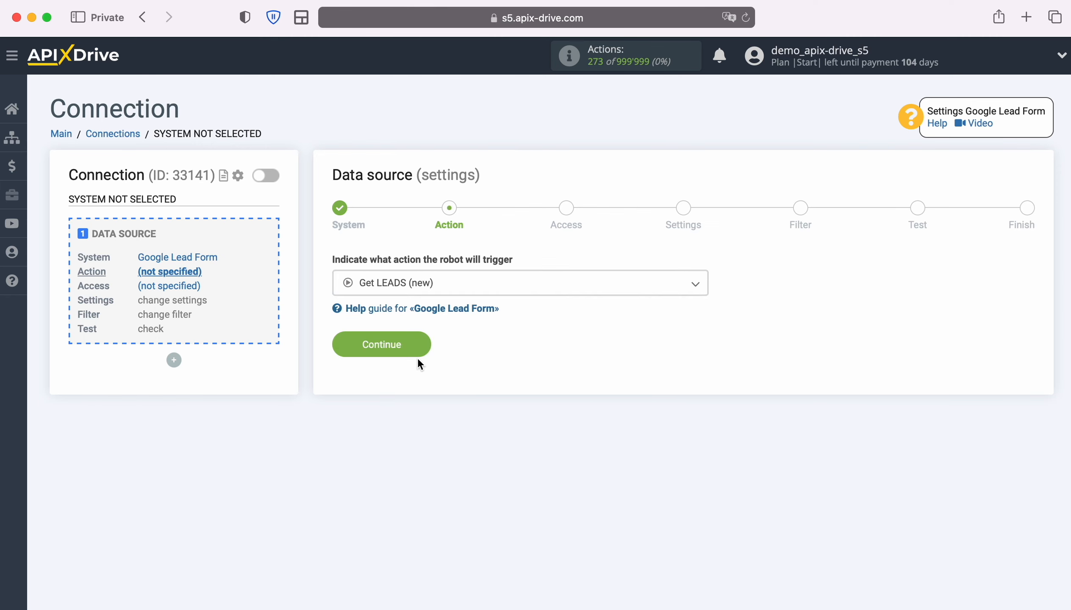
pyautogui.click(422, 345)
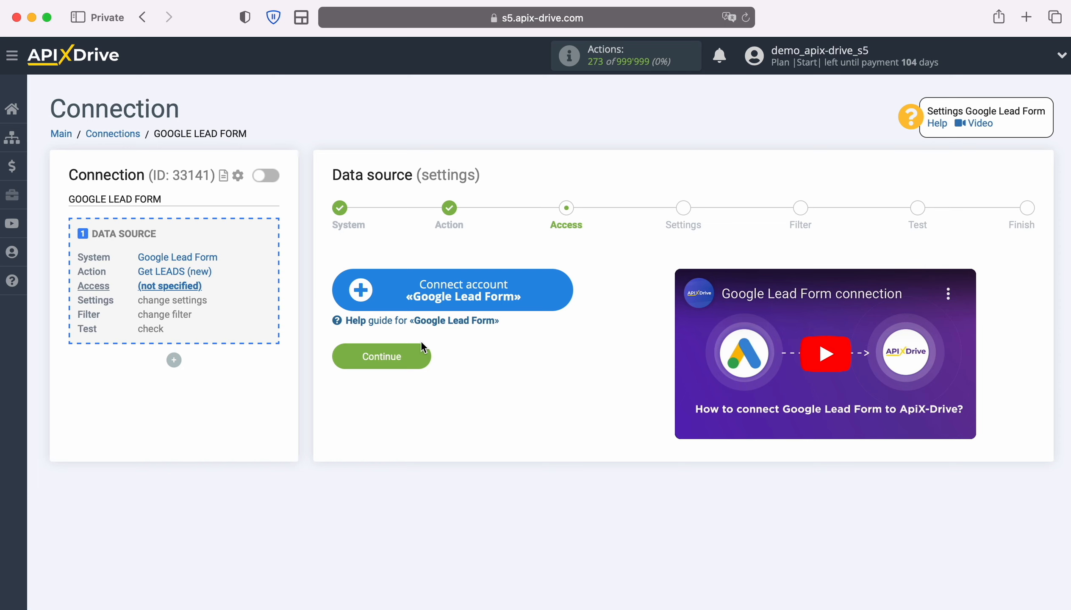
# Connect a Google Lead Form account under its default name and choose it as the data source login.
pyautogui.click(560, 293)
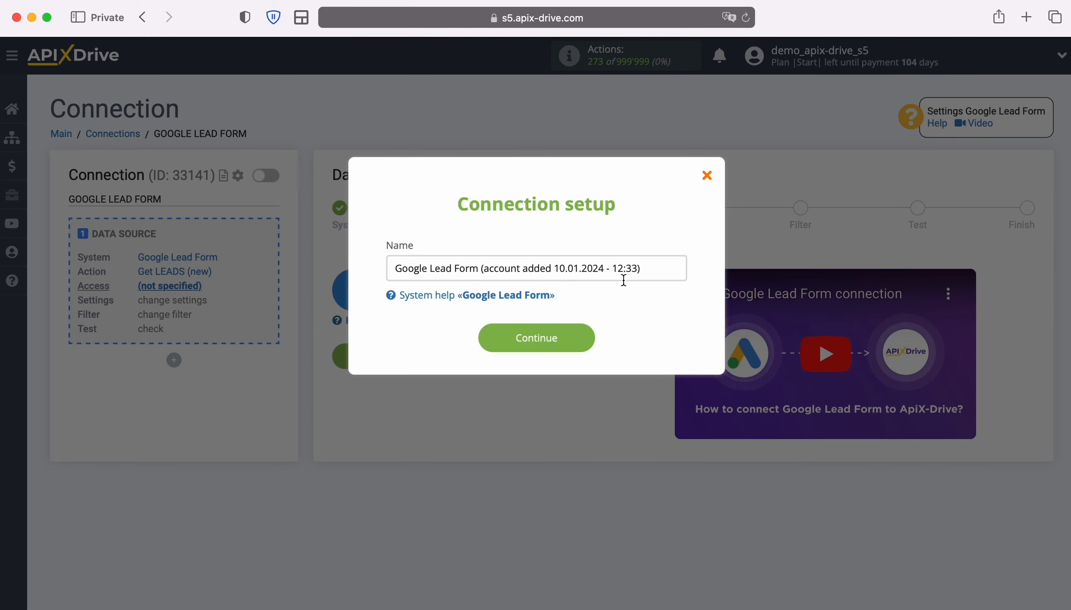
pyautogui.moveTo(643, 269); pyautogui.dragTo(375, 268)
pyautogui.click(374, 270)
pyautogui.click(587, 339)
pyautogui.click(619, 319)
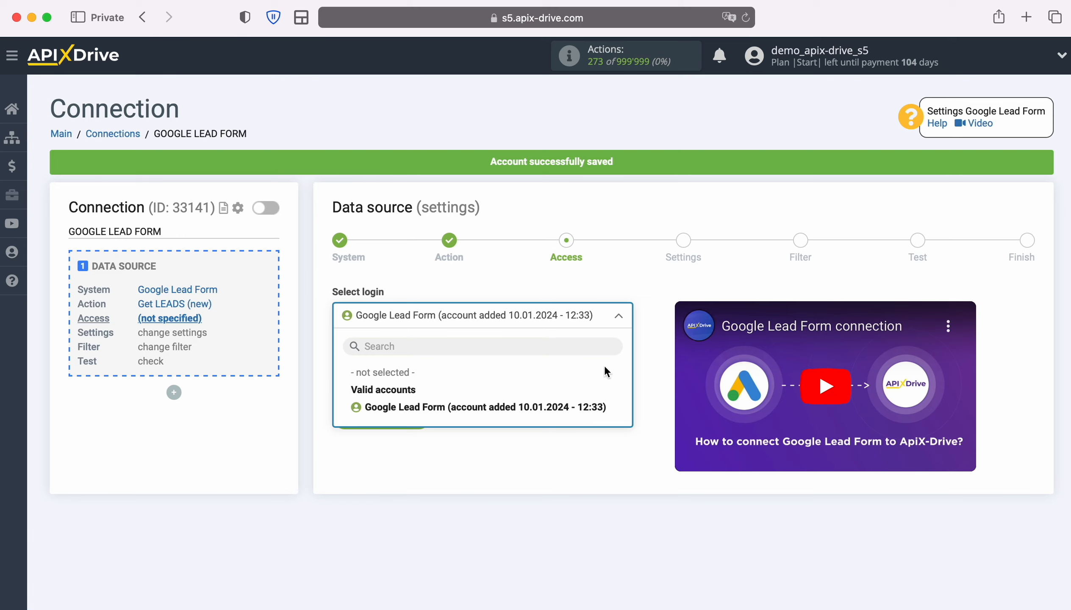
pyautogui.click(599, 409)
pyautogui.click(421, 417)
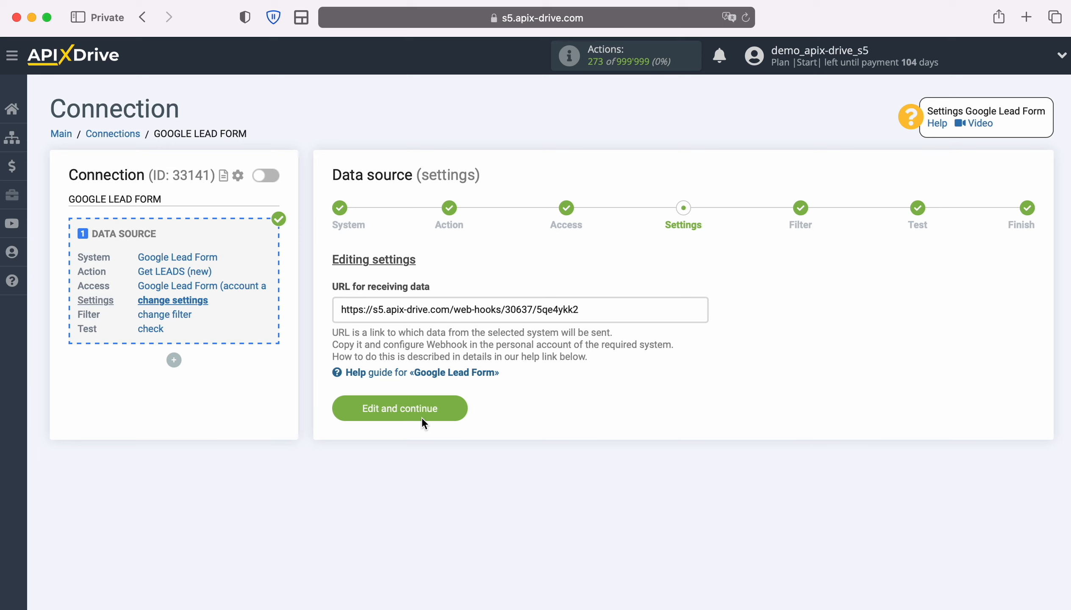
# Copy the full URL for receiving data from the data source settings.
pyautogui.moveTo(340, 309); pyautogui.dragTo(579, 309)
pyautogui.rightClick(574, 308)
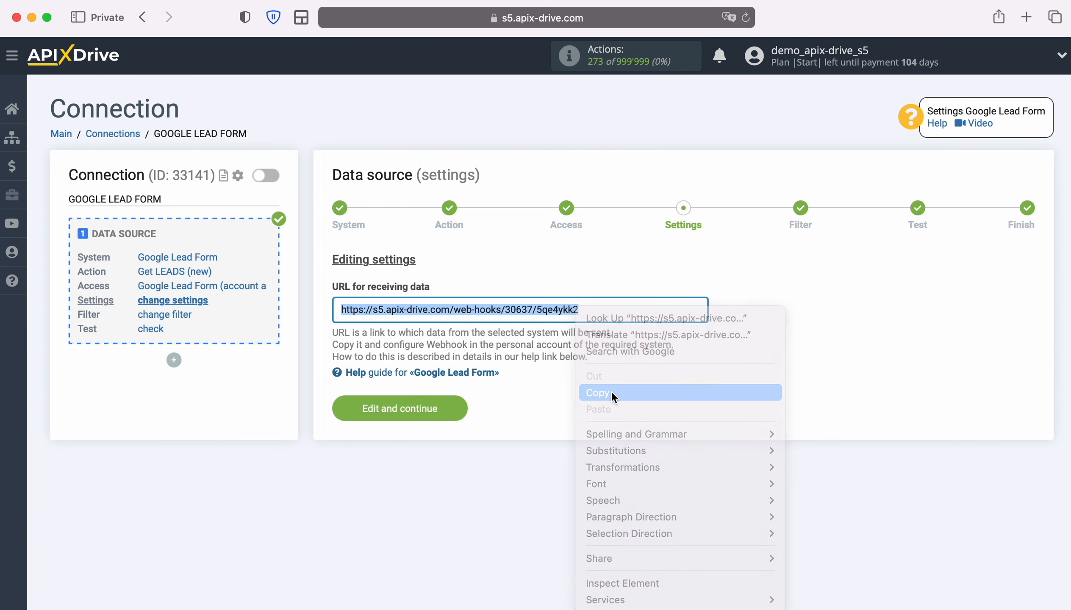
pyautogui.click(611, 393)
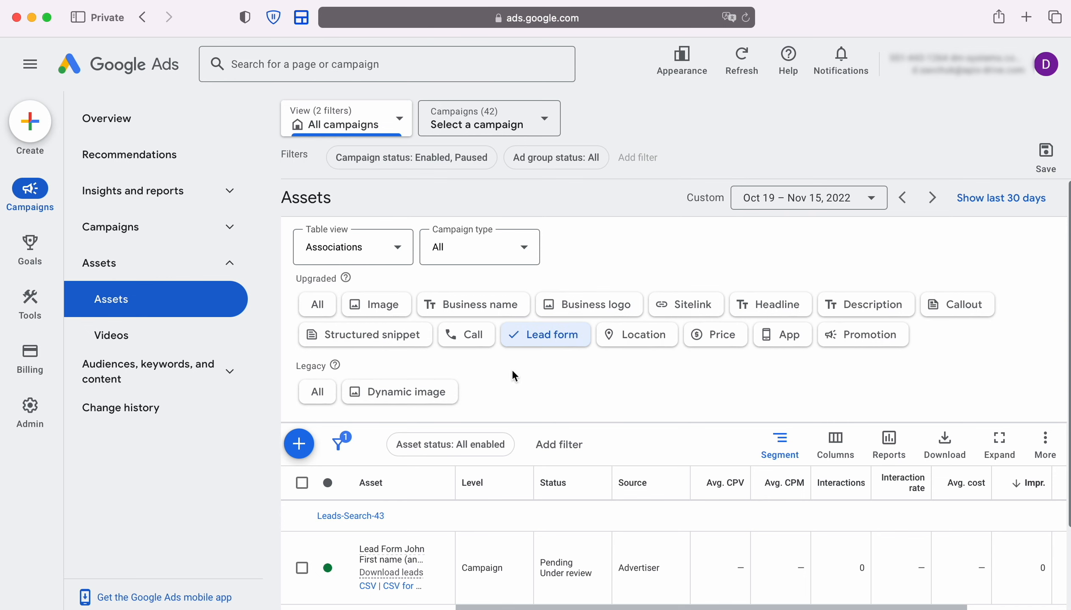
# In Google Ads, open the Leads-Search-43 campaign's lead form for editing and expand its other data integration options.
pyautogui.click(443, 564)
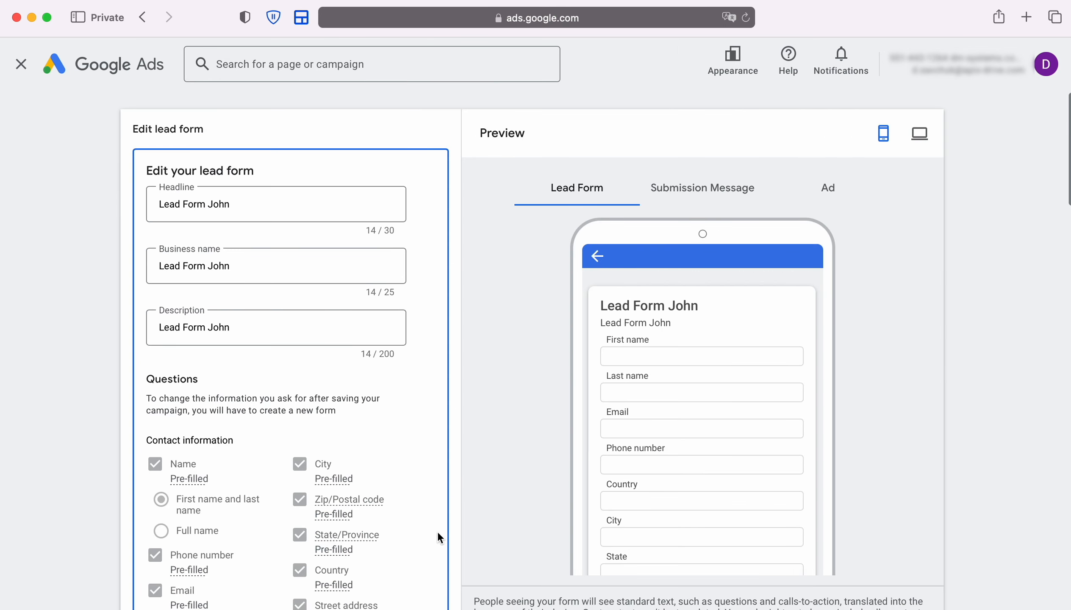
pyautogui.scroll(-15, 427, 438)
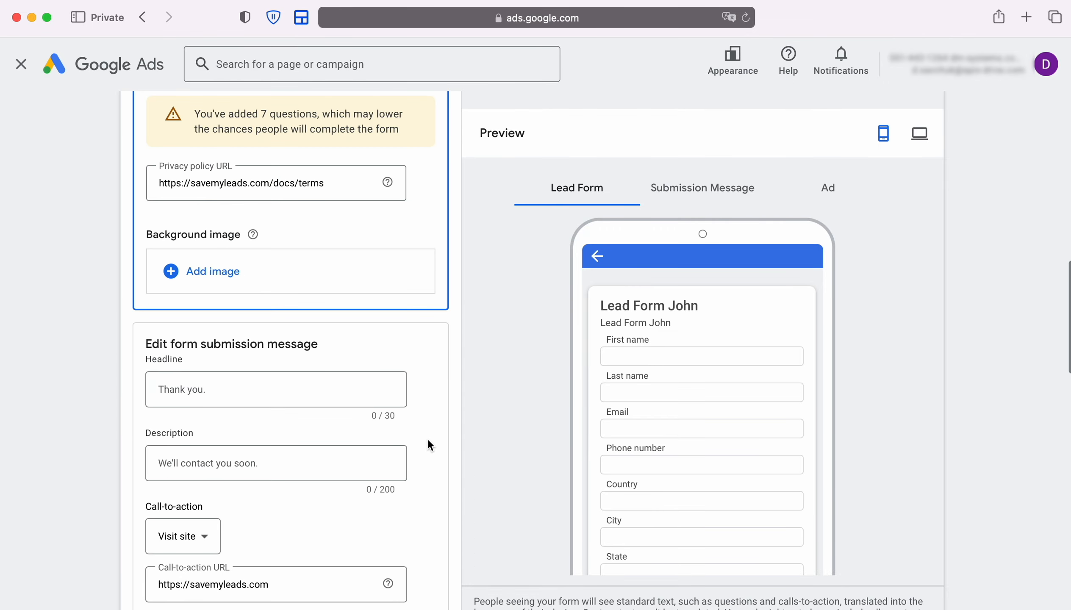
pyautogui.scroll(-12, 428, 444)
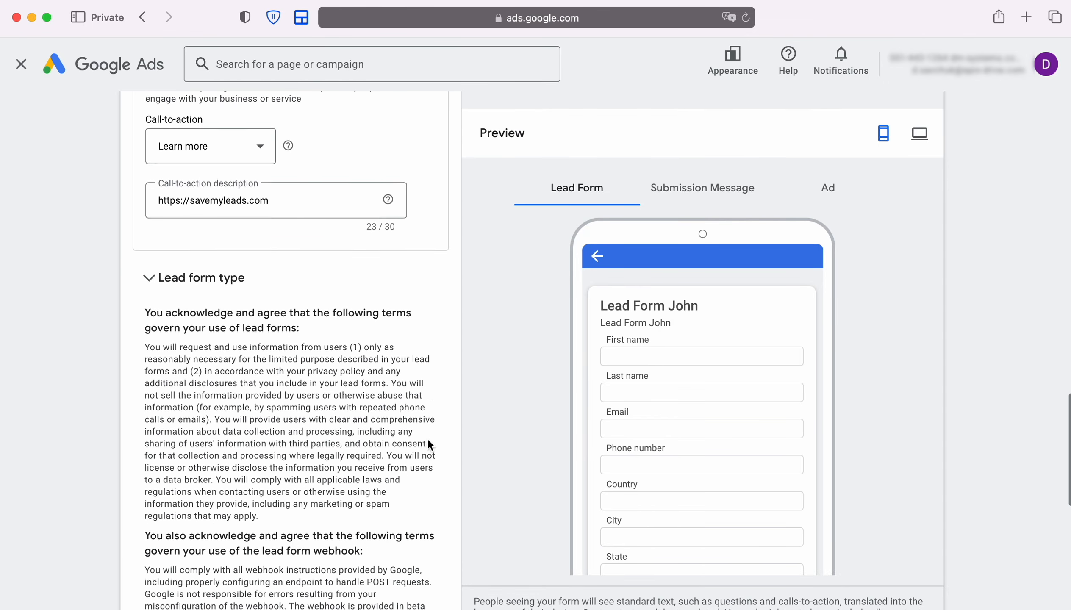
pyautogui.scroll(-10, 428, 441)
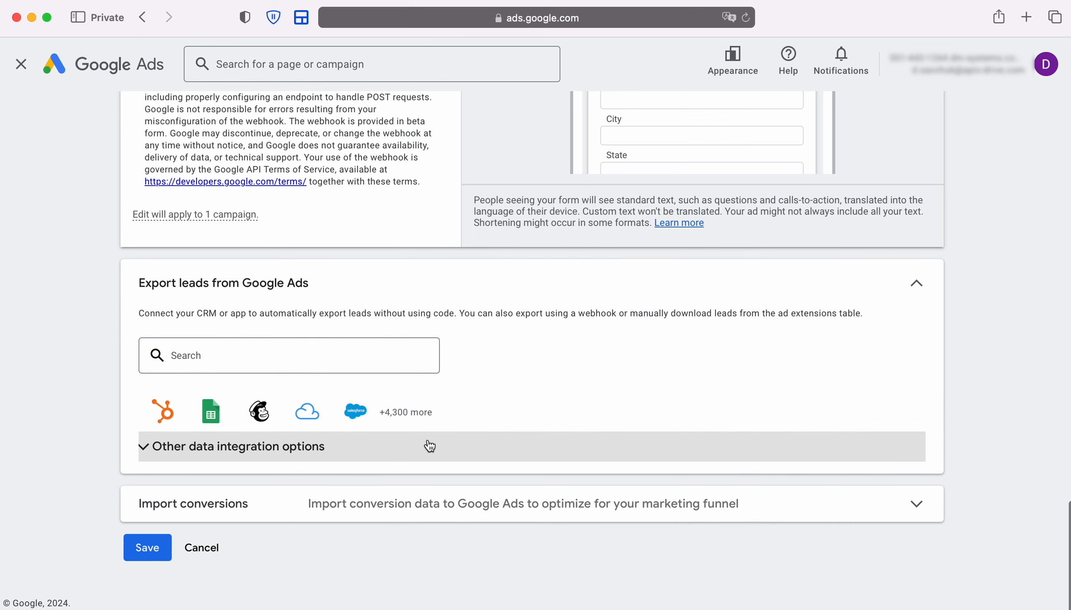
pyautogui.click(429, 445)
pyautogui.scroll(-6, 429, 444)
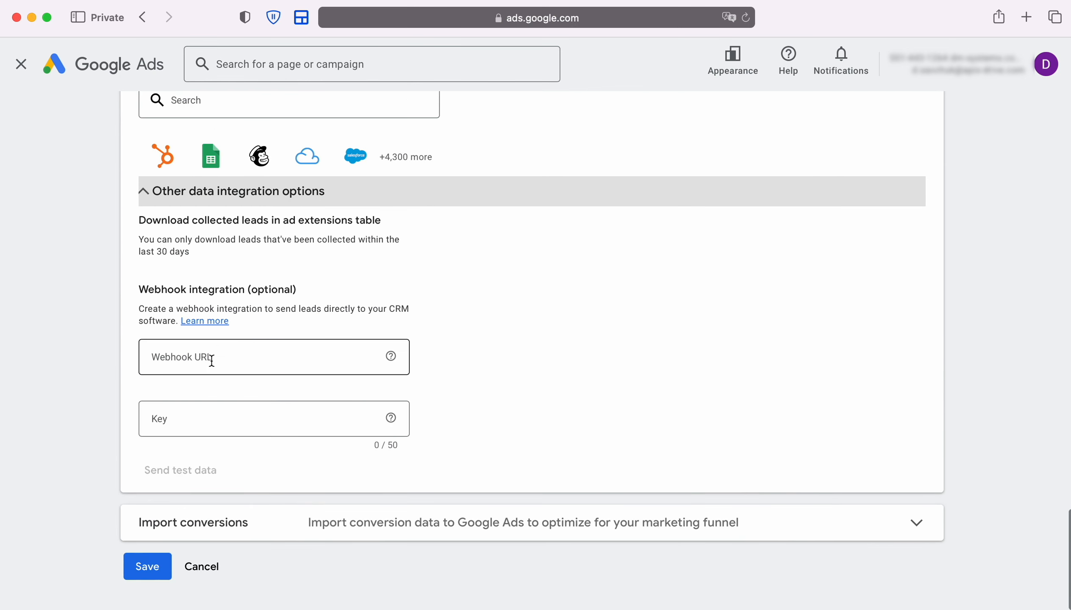
# Paste the copied receiving URL as the lead form's webhook URL.
pyautogui.click(212, 360)
pyautogui.rightClick(213, 359)
pyautogui.click(229, 401)
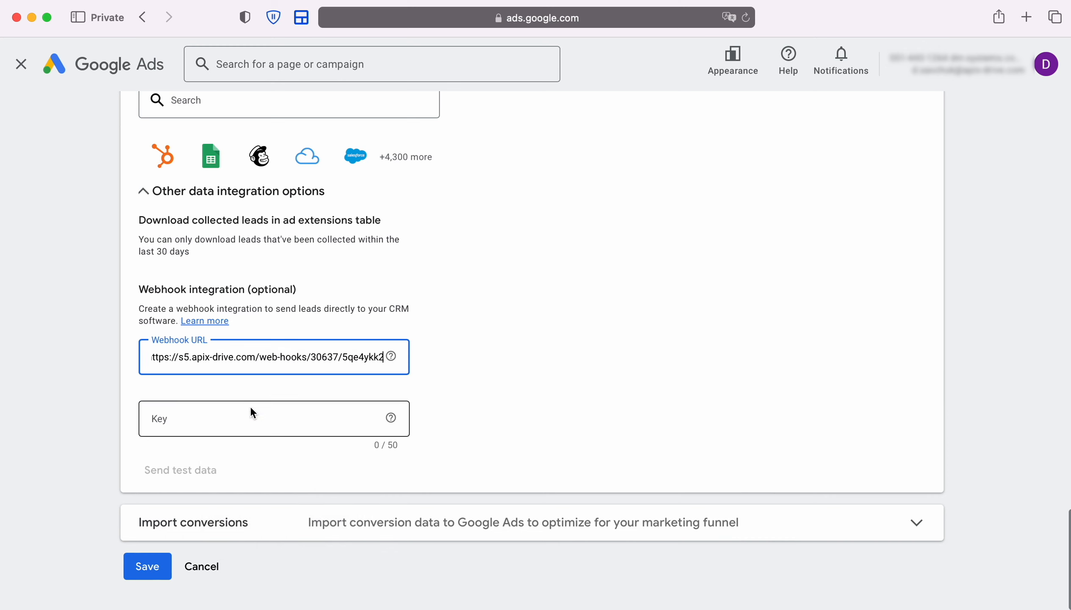
# Copy the part of the webhook URL after its last slash and paste it into the Key field.
pyautogui.moveTo(343, 359); pyautogui.dragTo(385, 359)
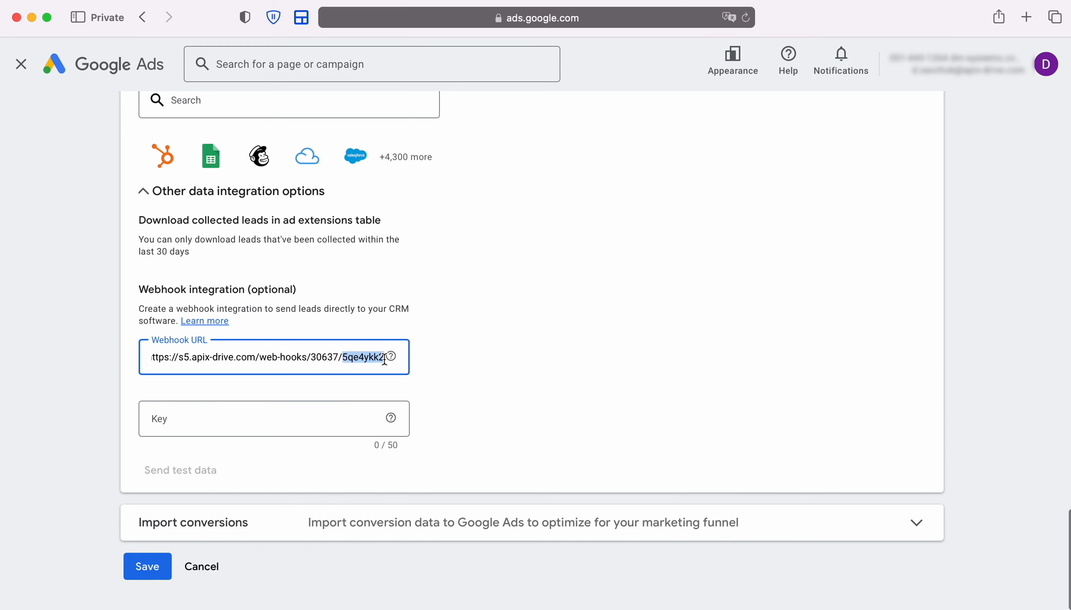
pyautogui.rightClick(361, 356)
pyautogui.click(394, 445)
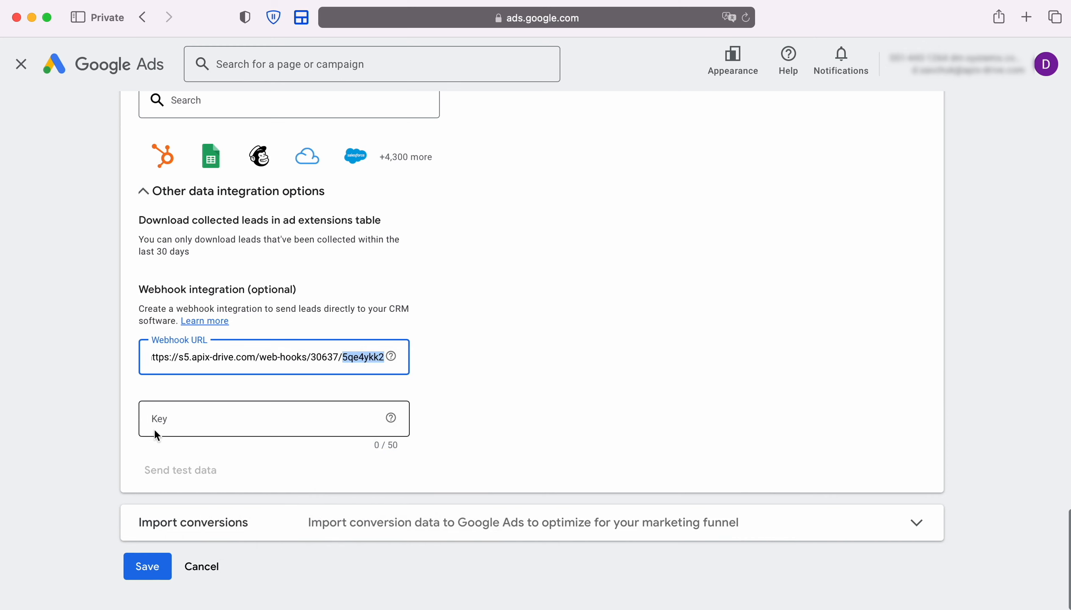
pyautogui.click(157, 431)
pyautogui.rightClick(155, 416)
pyautogui.click(186, 461)
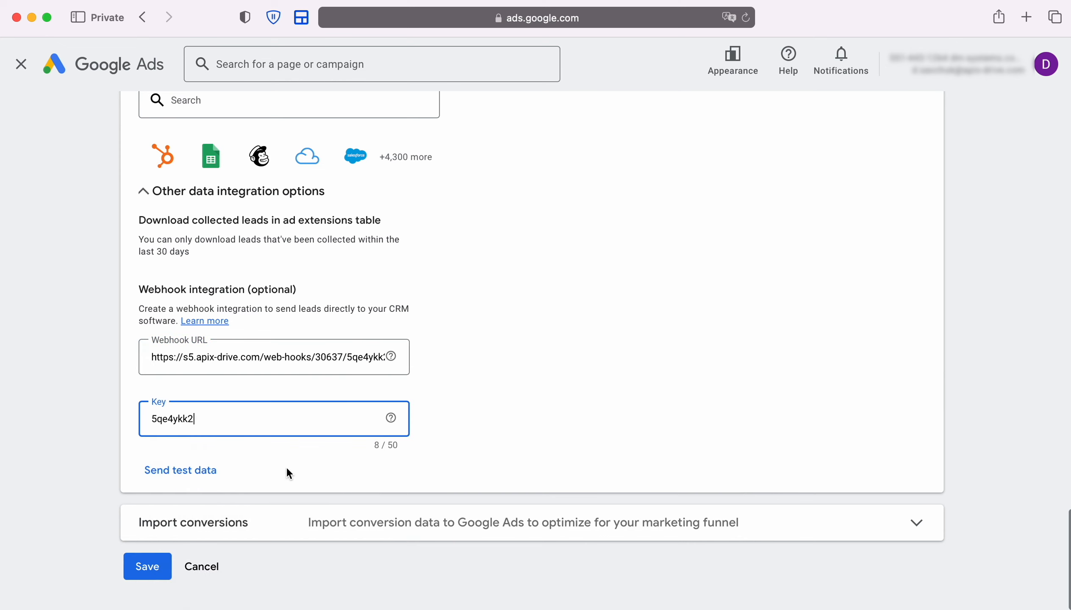
pyautogui.click(288, 468)
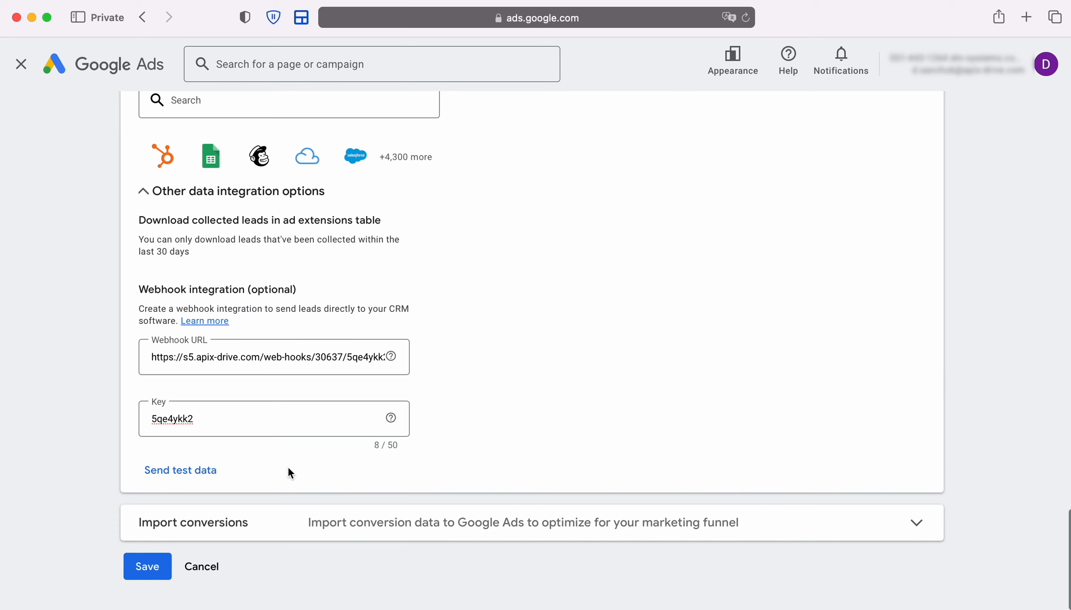
# Send test data through the webhook integration and save the lead form.
pyautogui.click(187, 471)
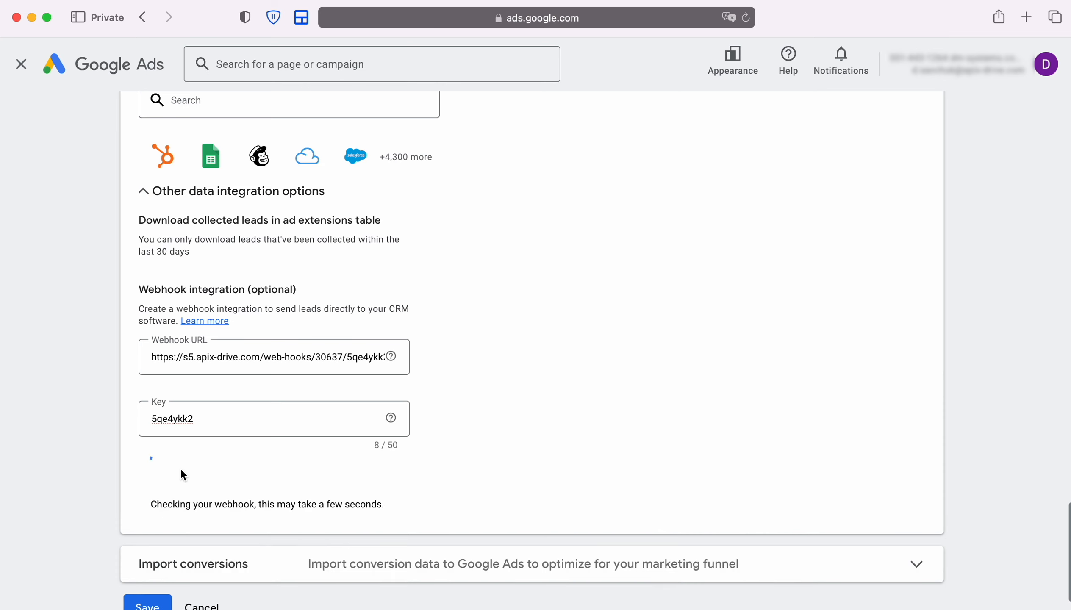
pyautogui.scroll(-3, 183, 469)
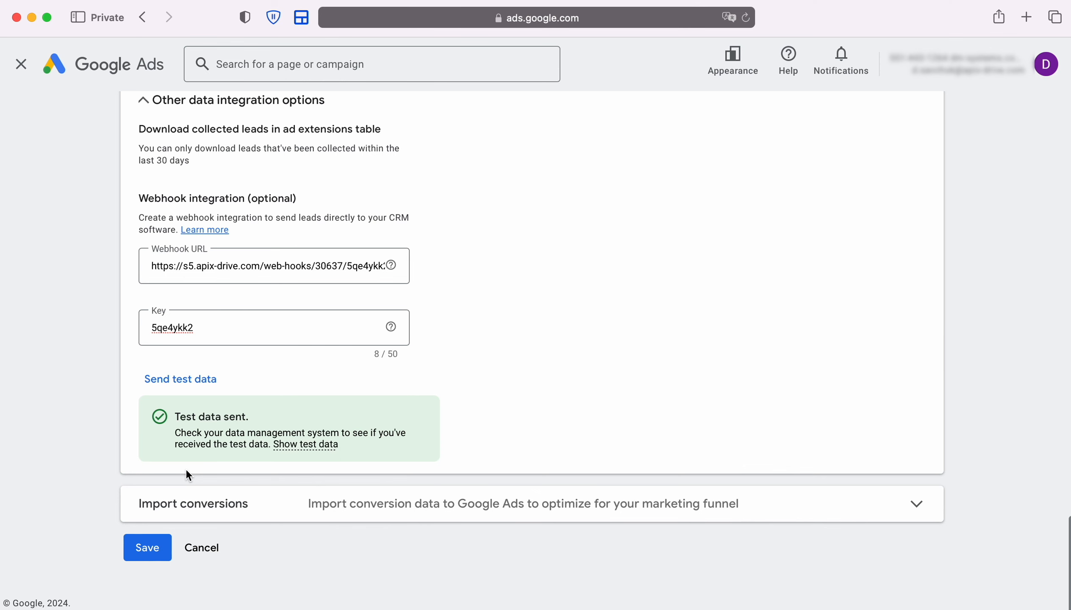
pyautogui.click(145, 544)
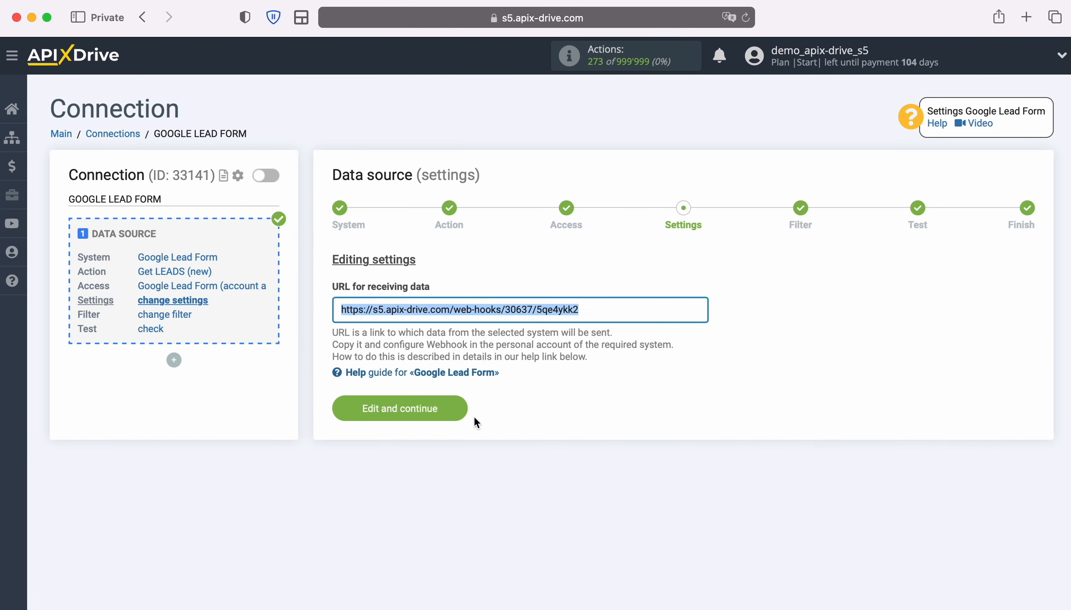
# Back in ApiX-Drive, finish the data source setup without any filter, accepting the loaded test lead data.
pyautogui.click(464, 408)
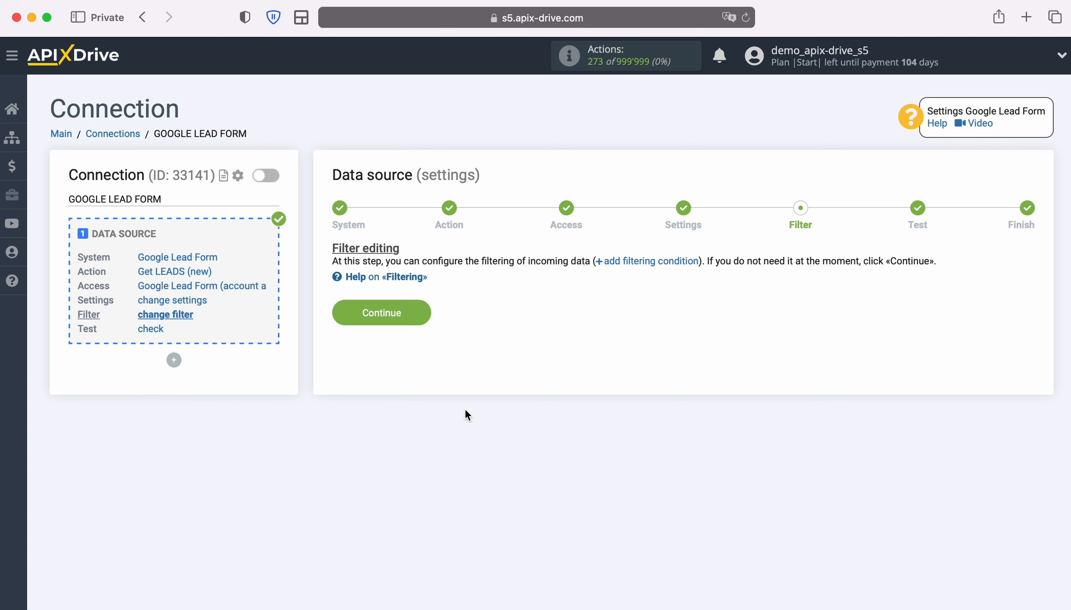
pyautogui.click(426, 316)
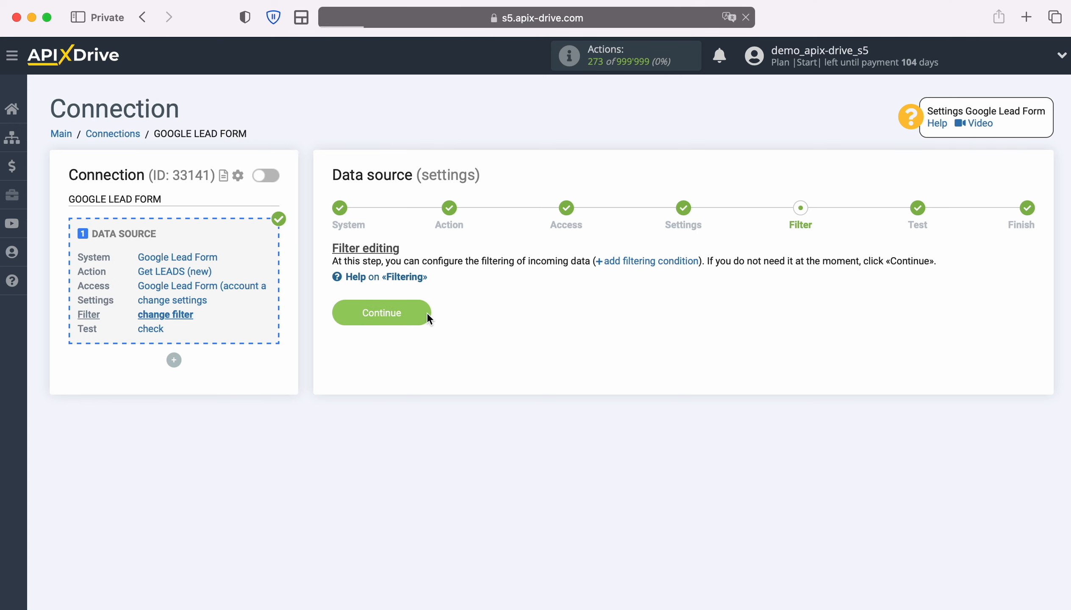
pyautogui.scroll(-4, 611, 368)
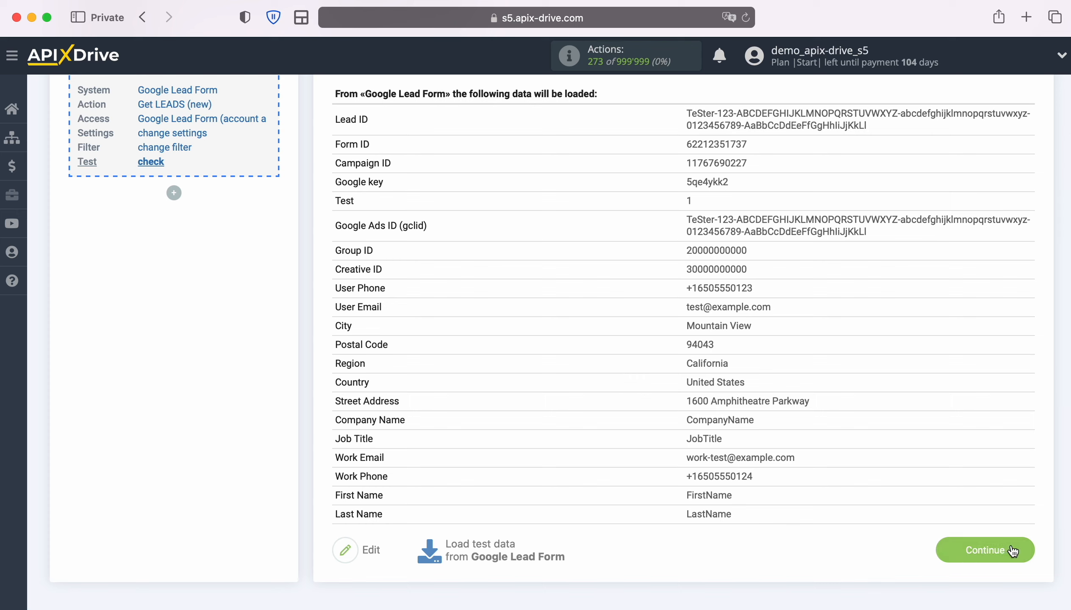
pyautogui.click(1029, 545)
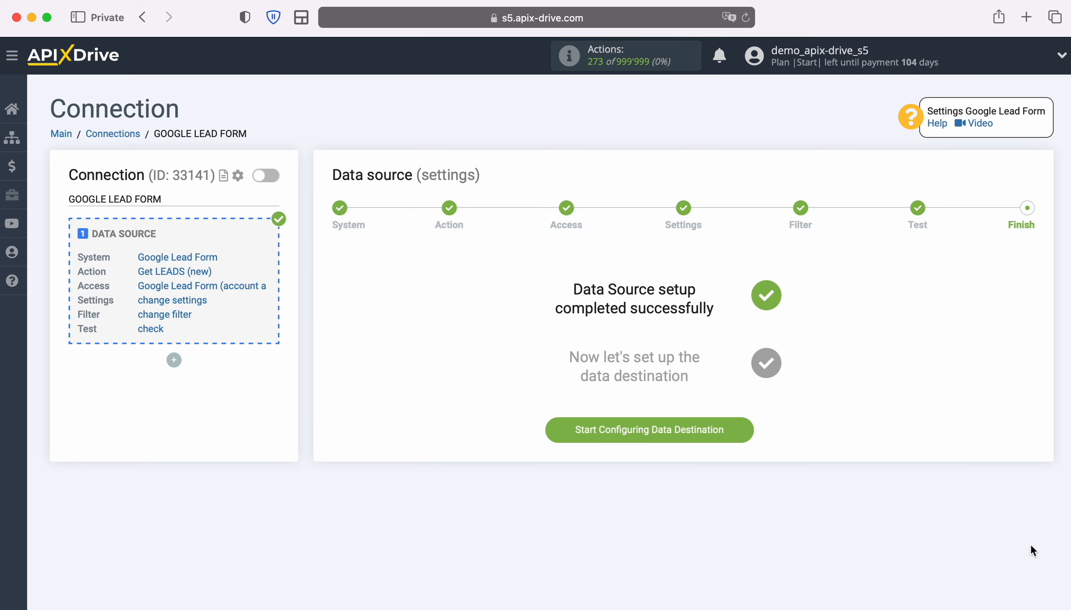
# Start configuring the data destination and set ClickSend as its system.
pyautogui.click(748, 429)
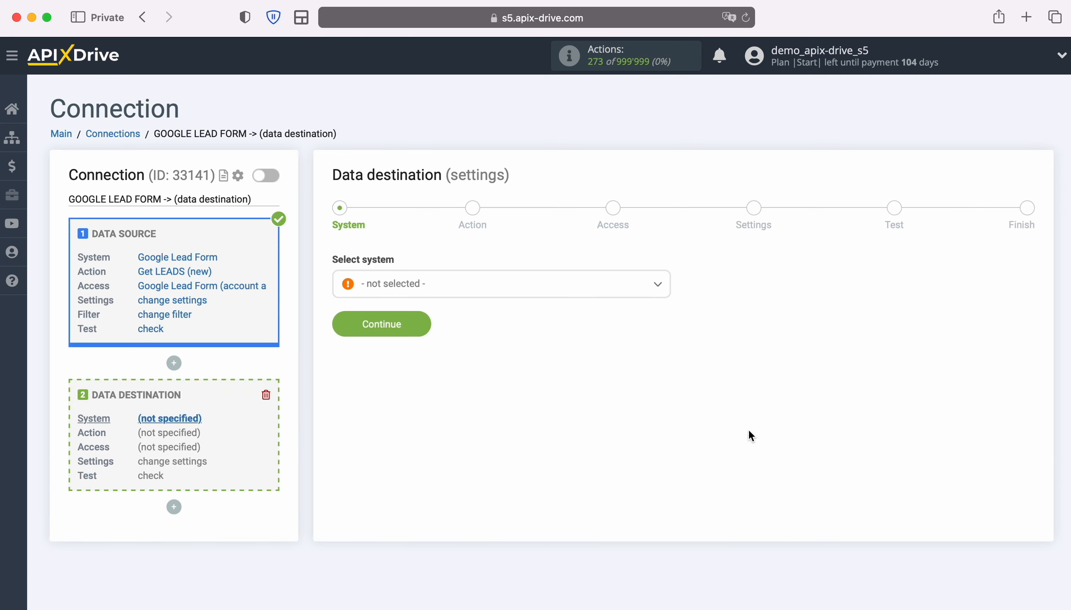
pyautogui.click(559, 289)
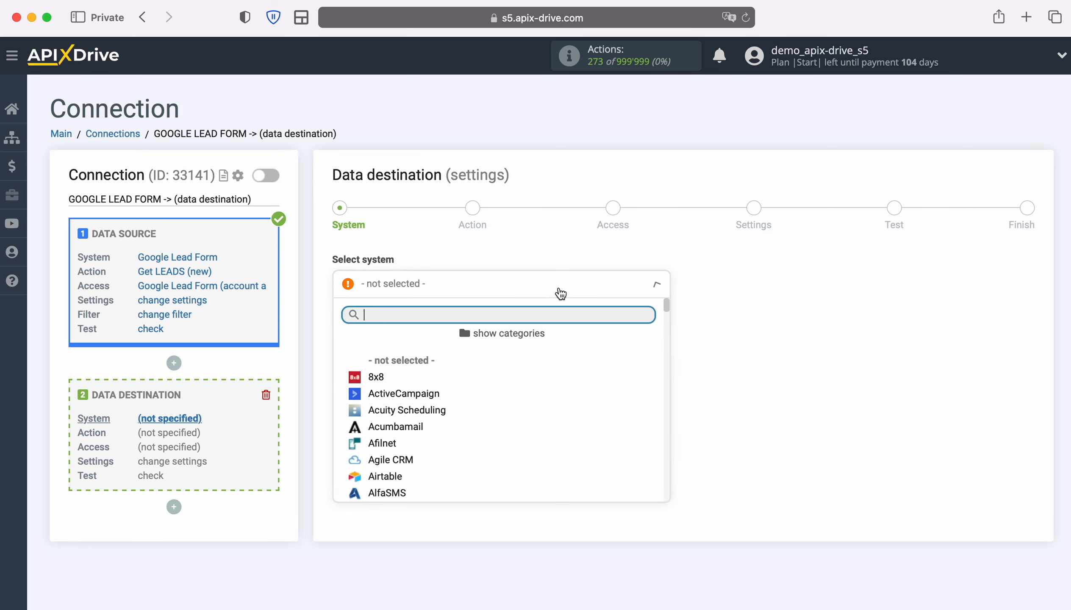
pyautogui.scroll(-8, 591, 411)
pyautogui.scroll(-10, 590, 411)
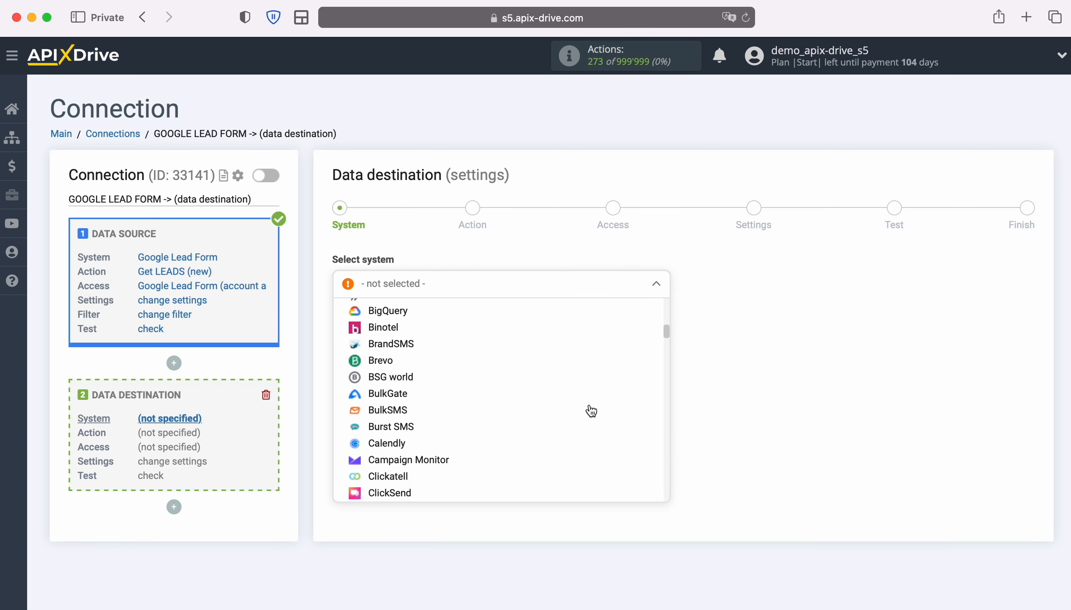
pyautogui.click(393, 392)
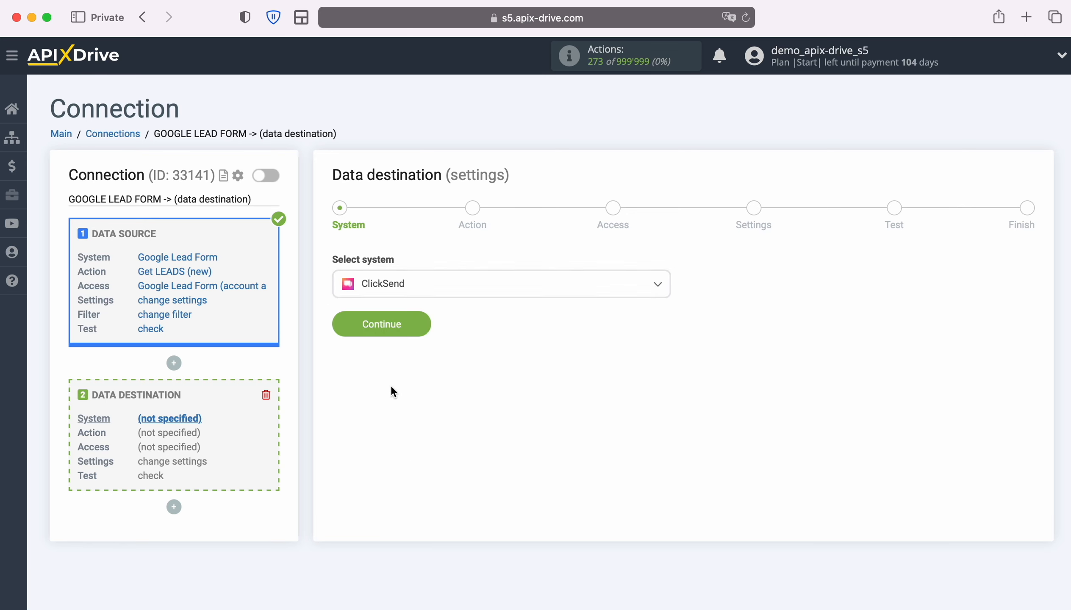
pyautogui.click(425, 323)
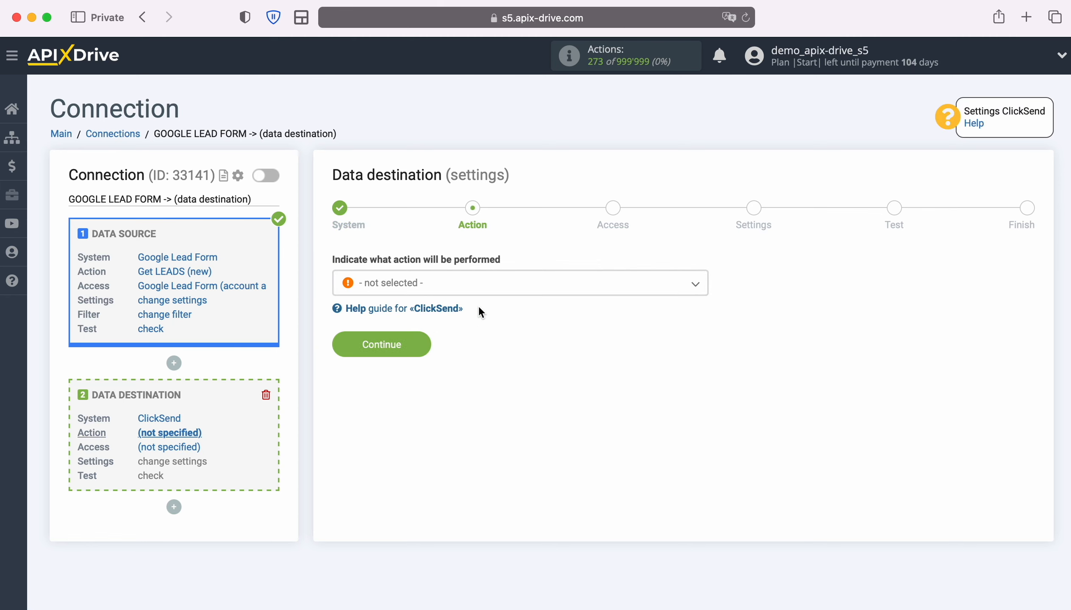
# Set the destination action to Add CONTACT and continue to the access stage.
pyautogui.click(488, 289)
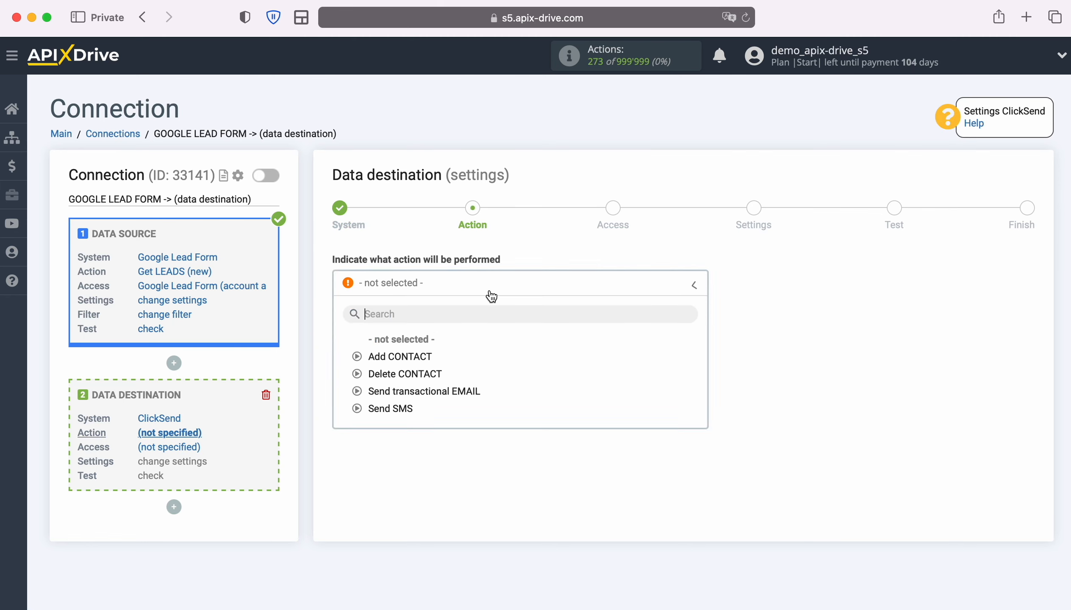
pyautogui.click(415, 356)
pyautogui.click(423, 342)
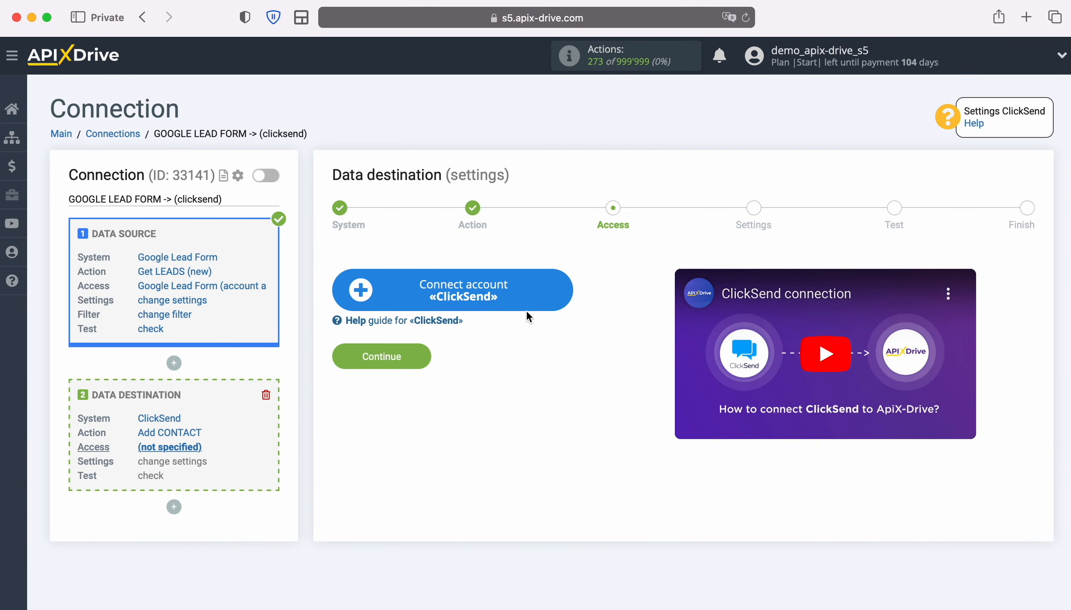
# Start connecting a ClickSend account and paste the account's e-mail into the Login field.
pyautogui.click(564, 290)
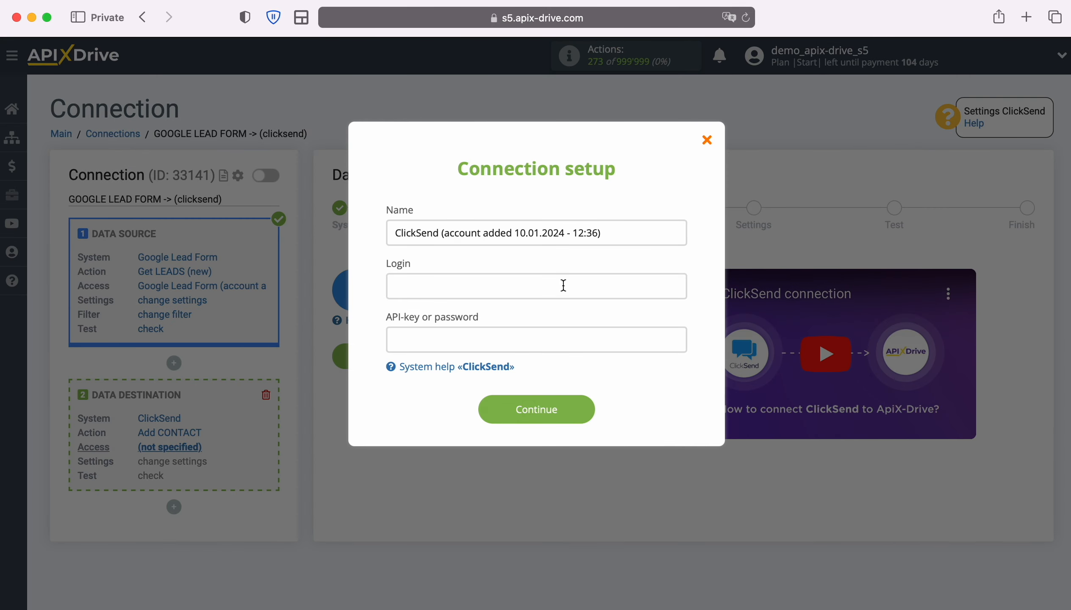
pyautogui.rightClick(452, 283)
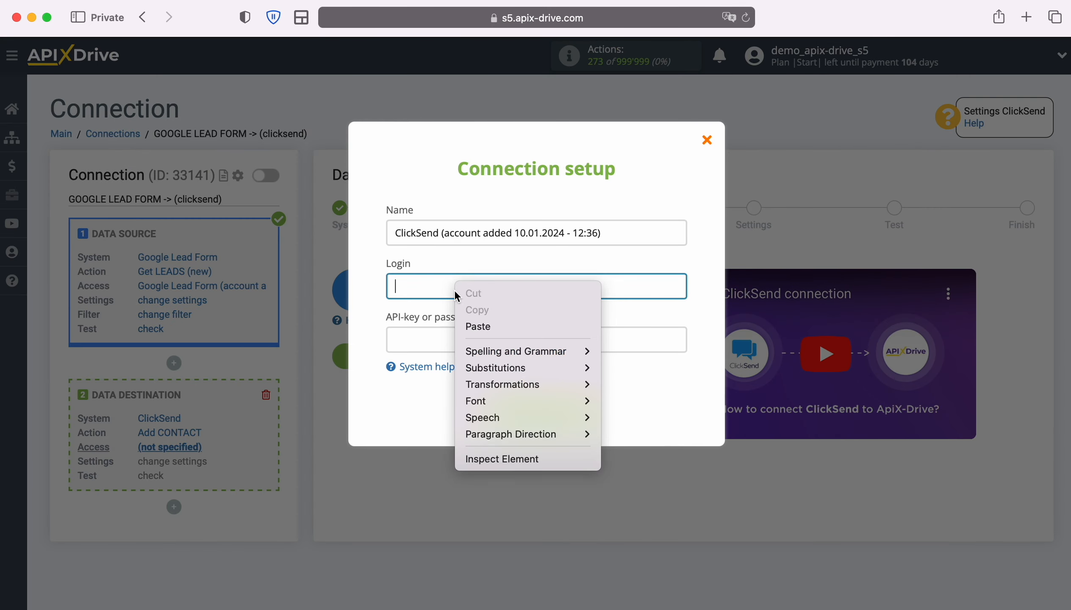
pyautogui.click(485, 325)
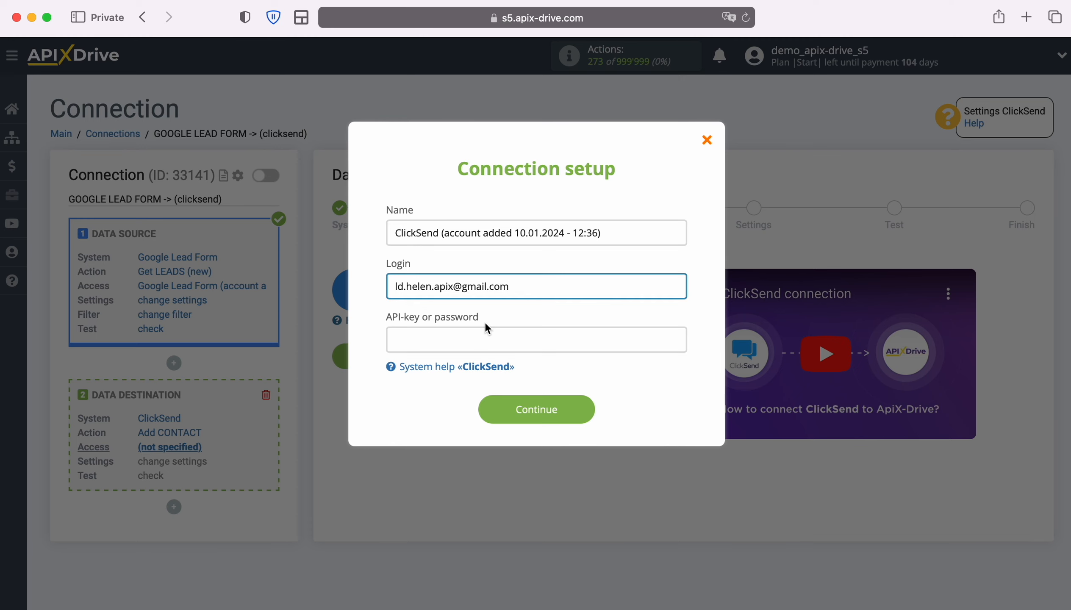
# Copy the API key from ClickSend's API Credentials, paste it into ApiX-Drive's API-key or password field, and save the account connection.
pyautogui.hotkey('ctrl', 'Tab')
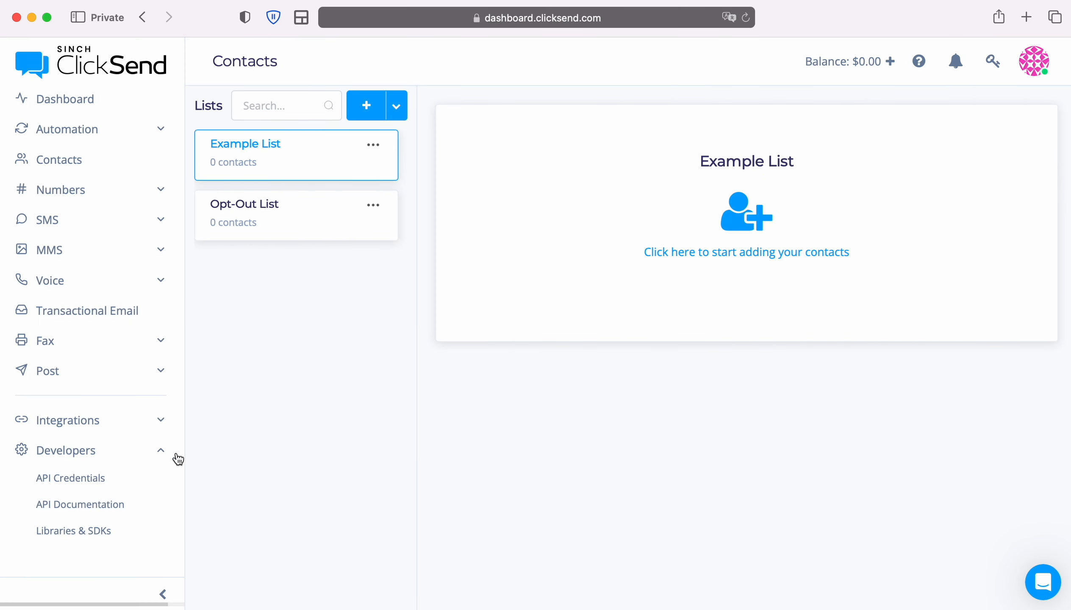
pyautogui.click(90, 482)
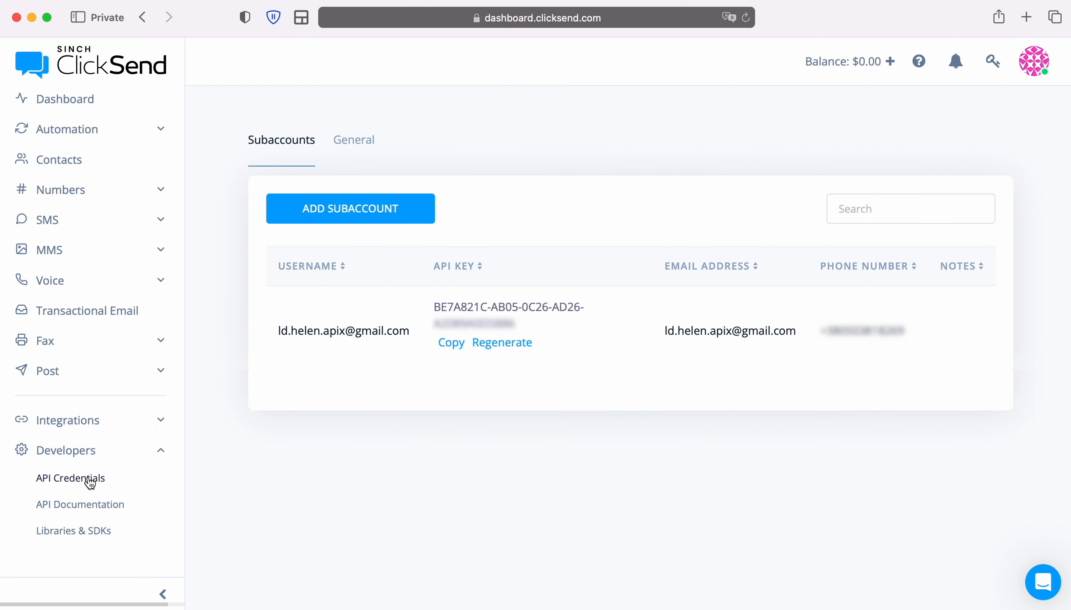
pyautogui.click(444, 343)
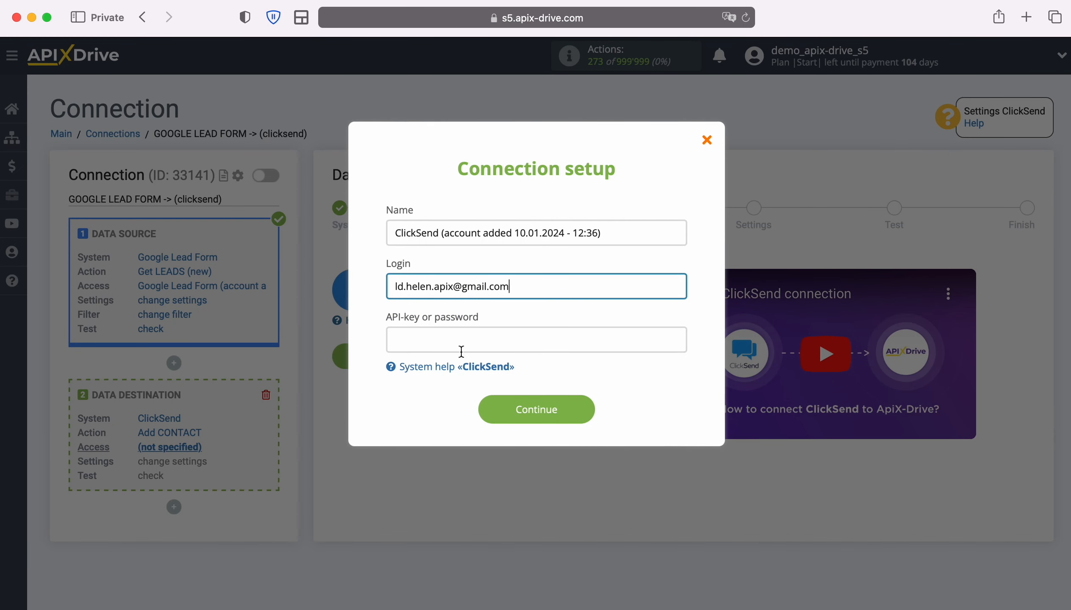
pyautogui.rightClick(453, 338)
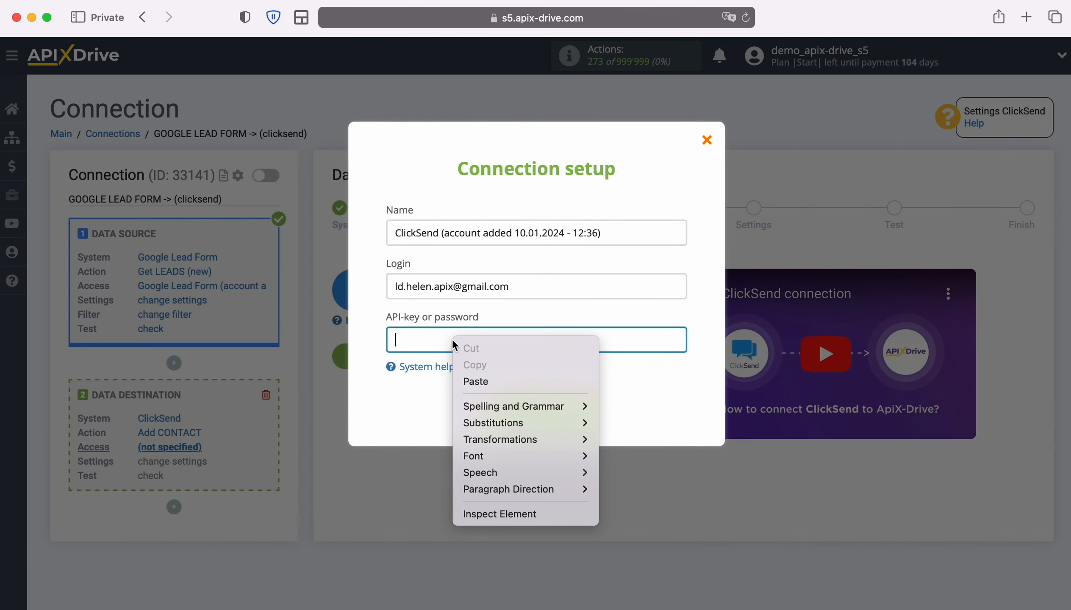
pyautogui.click(481, 381)
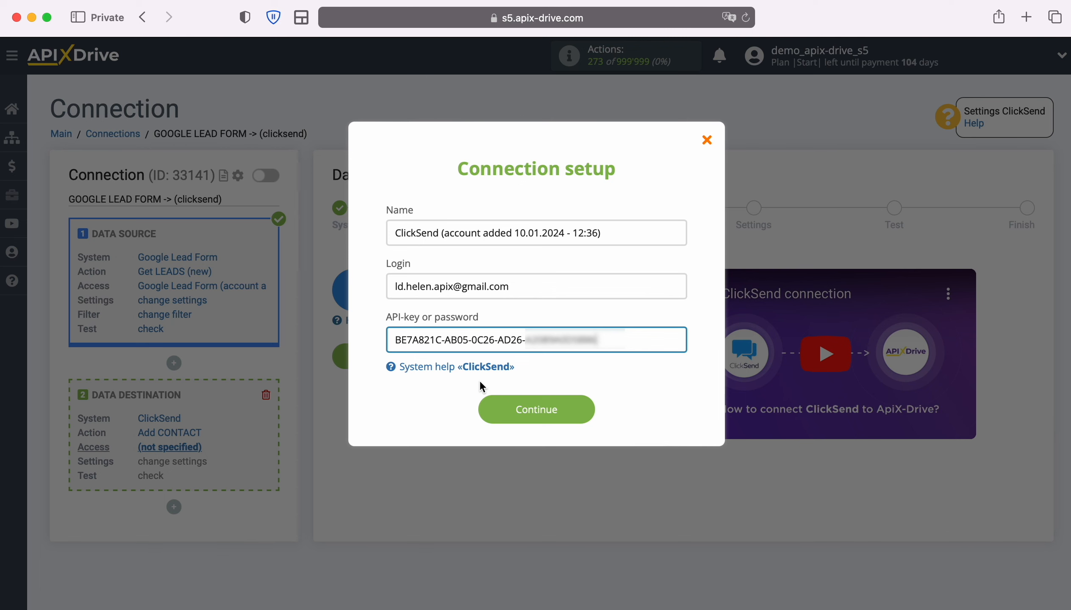
pyautogui.click(584, 406)
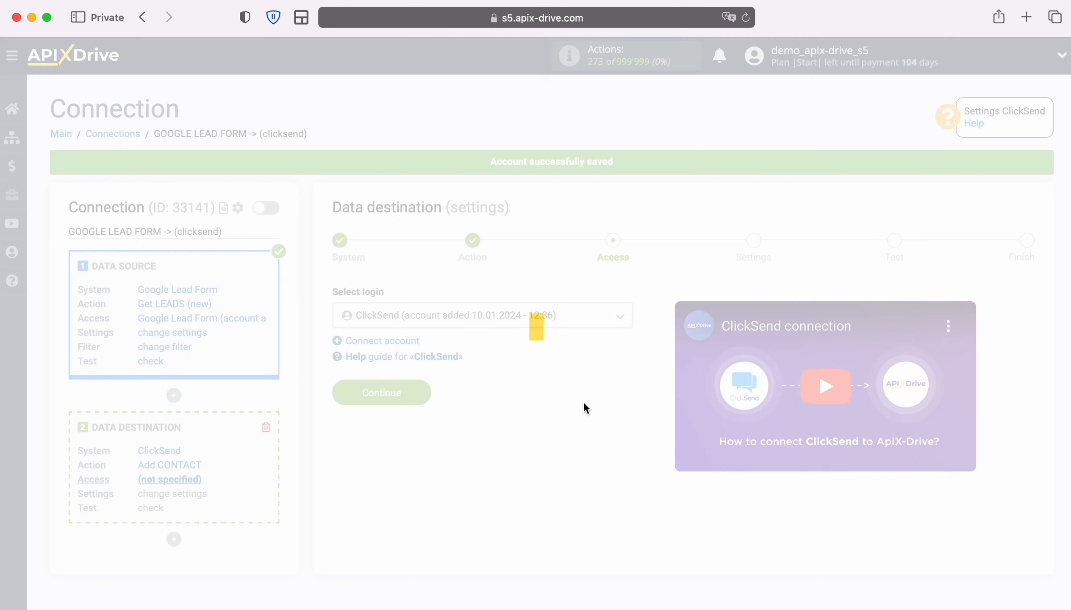
# Select the newly connected ClickSend account as the login and continue to the destination settings.
pyautogui.click(618, 322)
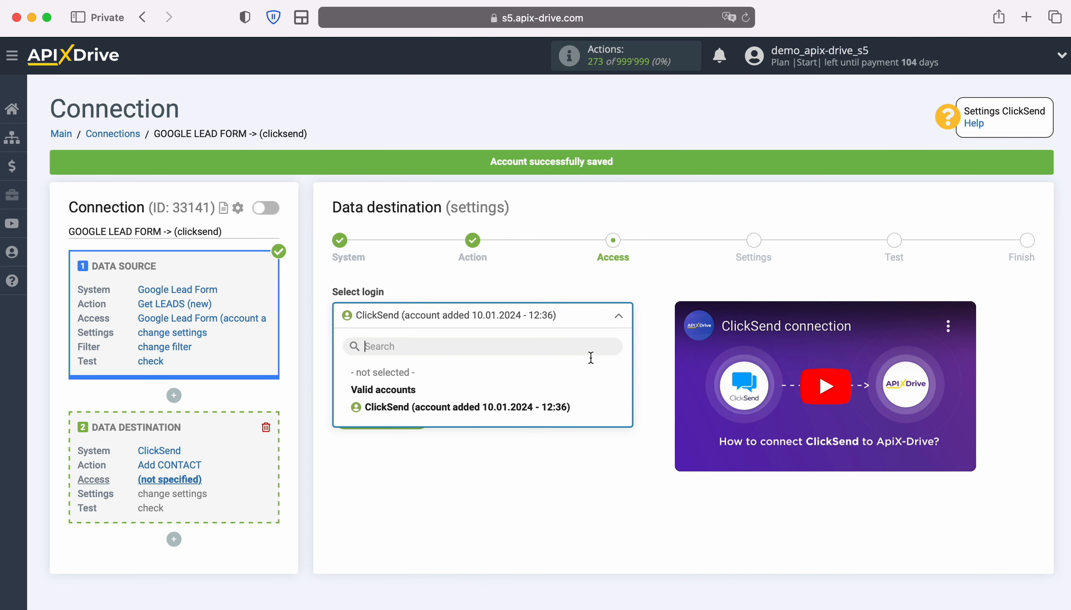
pyautogui.click(564, 407)
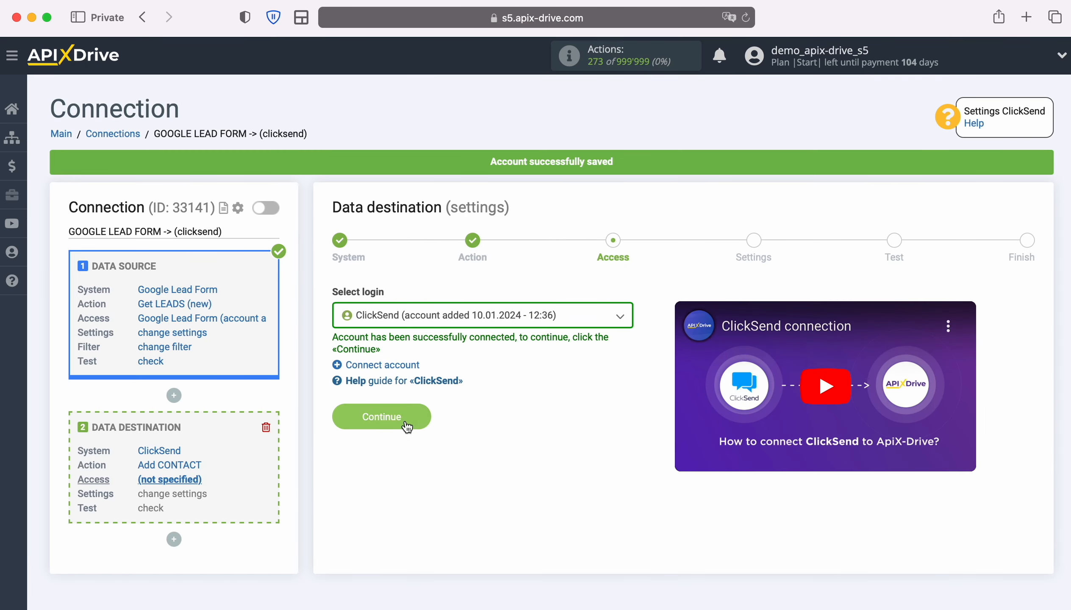
pyautogui.click(422, 414)
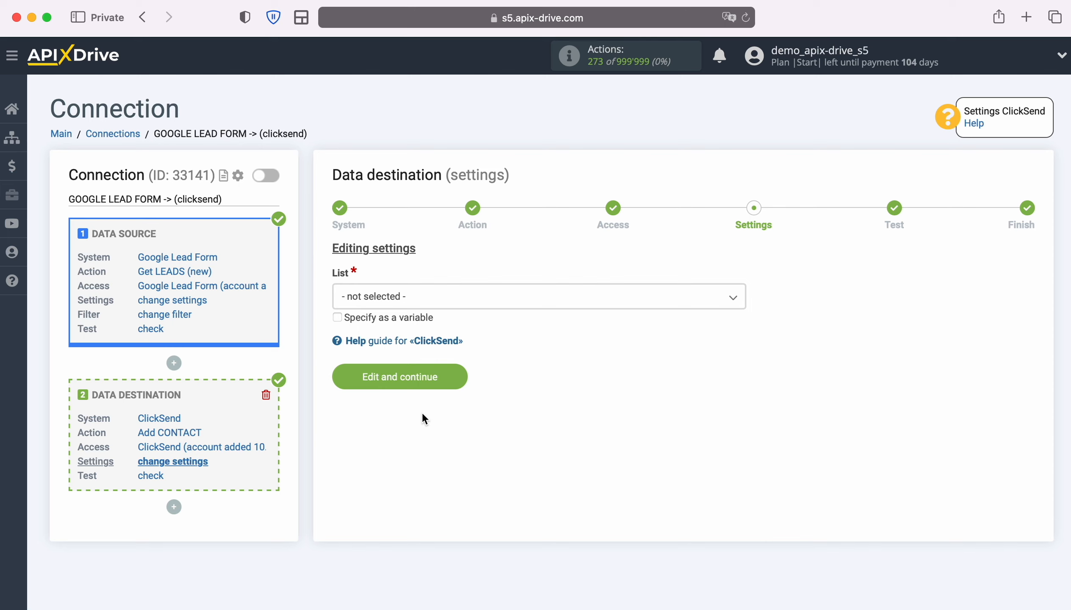
# Choose Opt-Out List as the contact list and map E-mail to the Google Lead Form variable User Email.
pyautogui.click(444, 296)
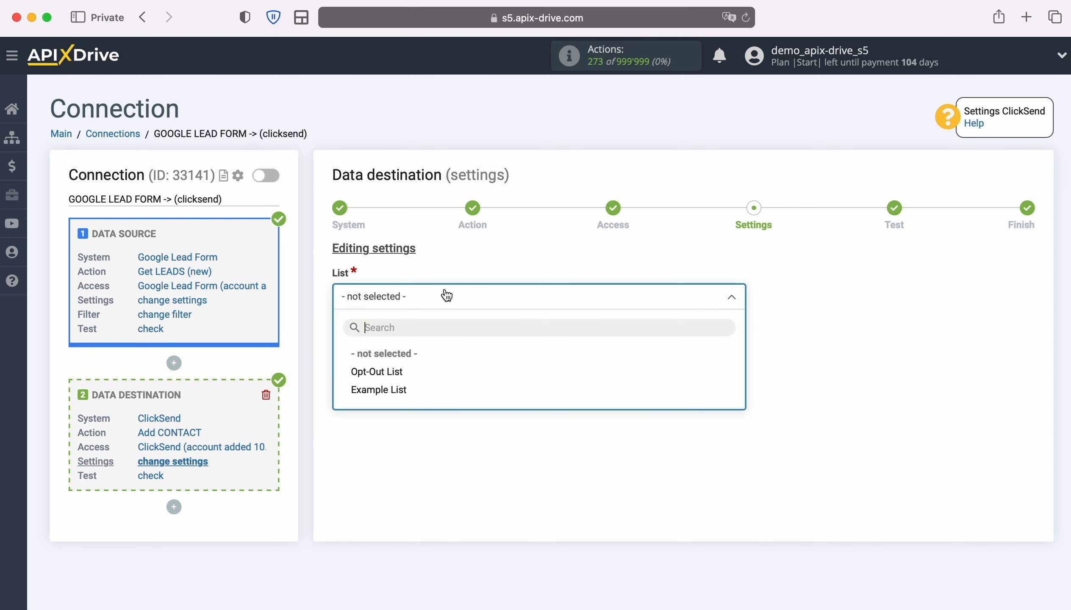
pyautogui.click(396, 372)
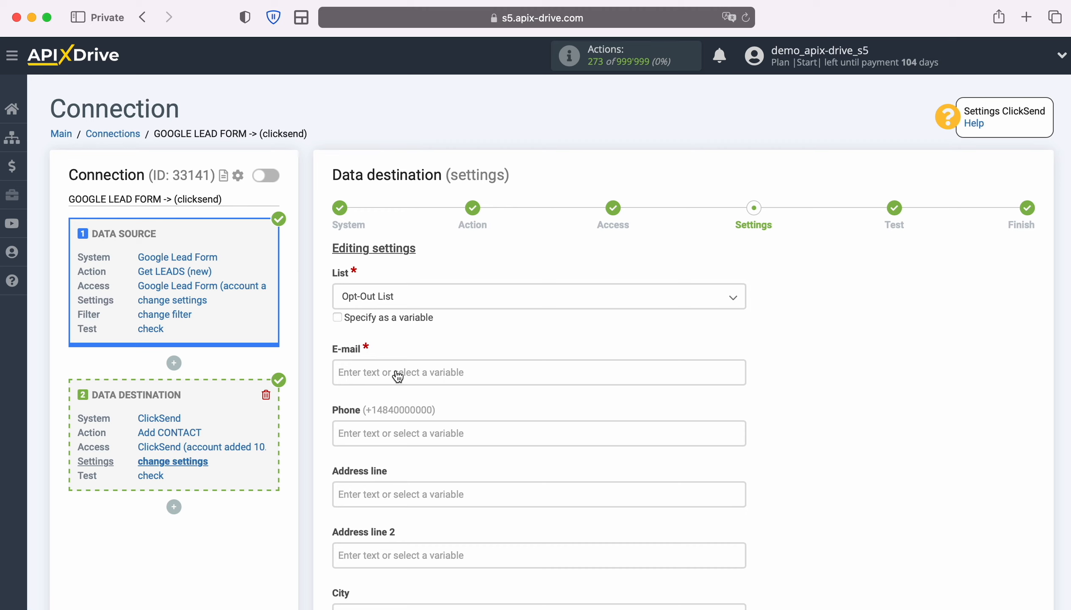
pyautogui.click(388, 369)
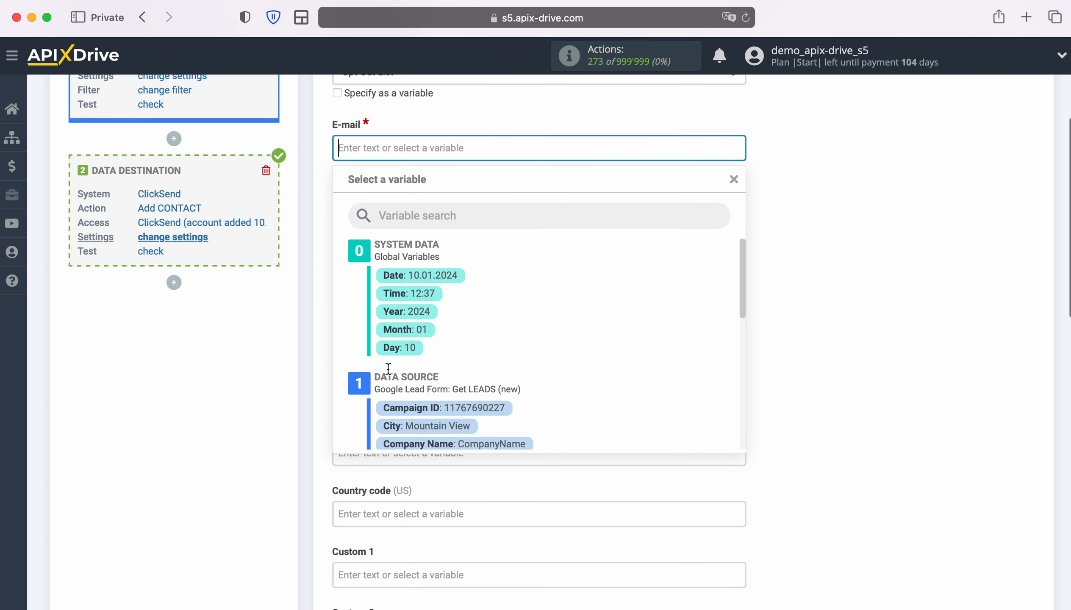
pyautogui.scroll(-5, 635, 339)
pyautogui.scroll(-6, 635, 340)
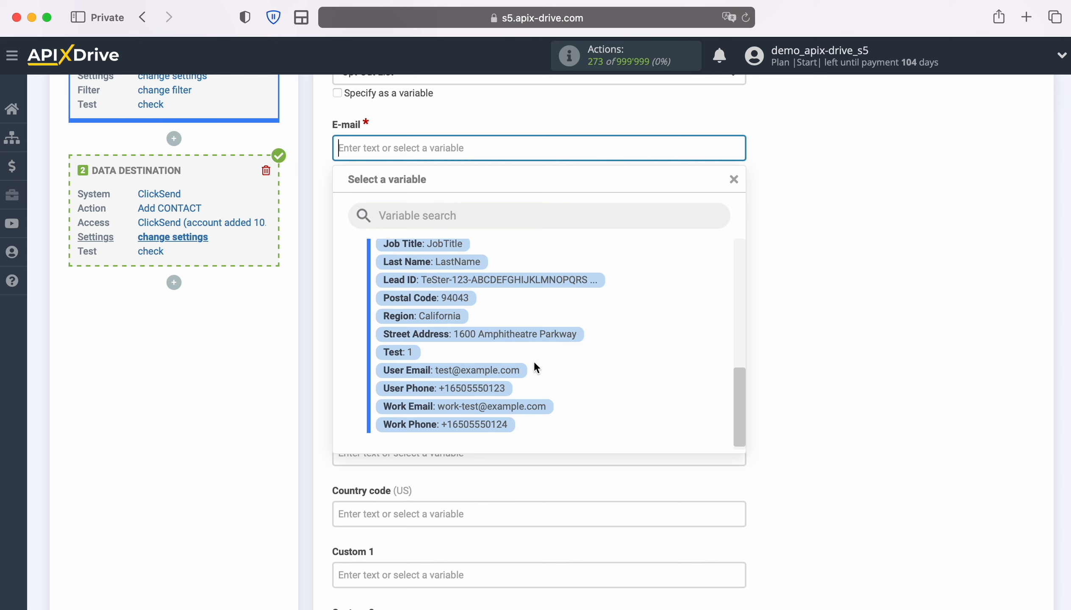
pyautogui.click(509, 366)
# Map the Phone field to the Google Lead Form variable User Phone.
pyautogui.click(478, 205)
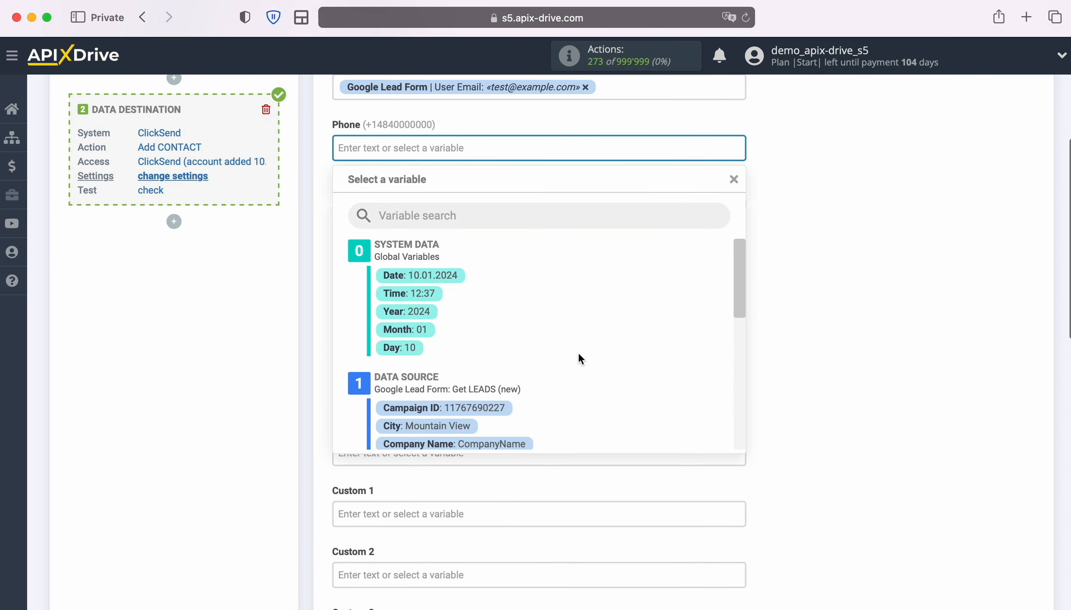
pyautogui.scroll(-5, 658, 357)
pyautogui.scroll(-4, 658, 359)
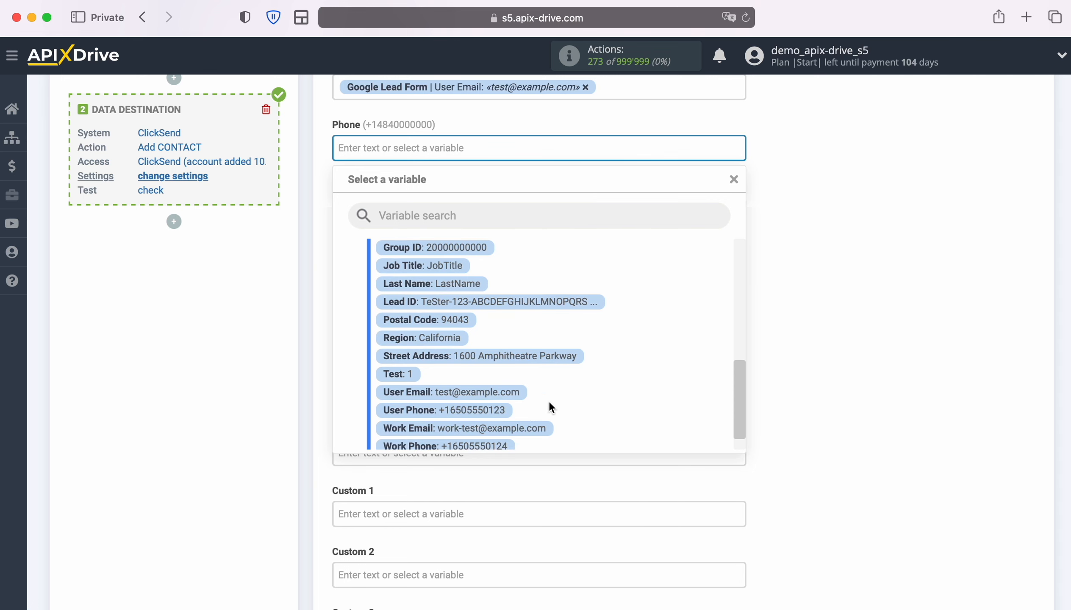
pyautogui.click(494, 409)
# Map the Fax field to the Google Lead Form variable User Phone.
pyautogui.scroll(-1, 508, 384)
pyautogui.scroll(-1, 508, 383)
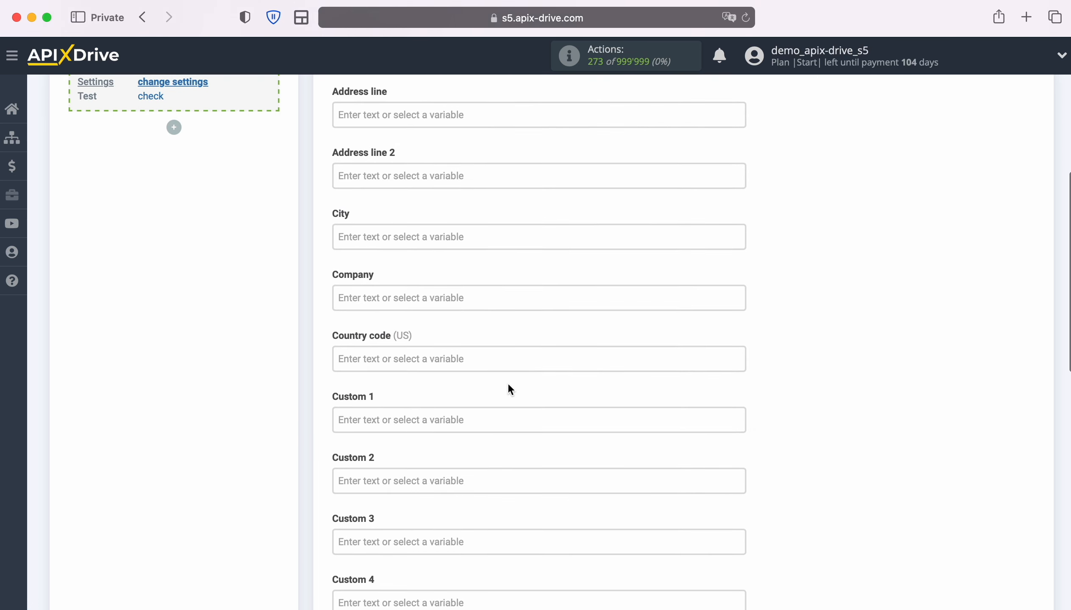
pyautogui.scroll(-3, 565, 375)
pyautogui.scroll(-3, 578, 372)
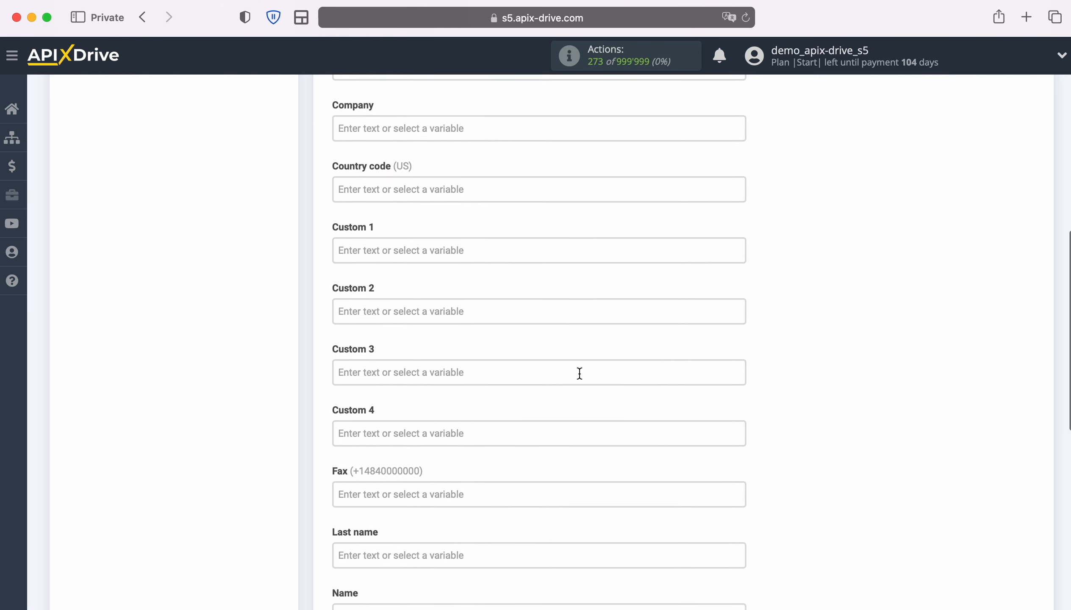
pyautogui.click(488, 401)
pyautogui.scroll(-5, 626, 354)
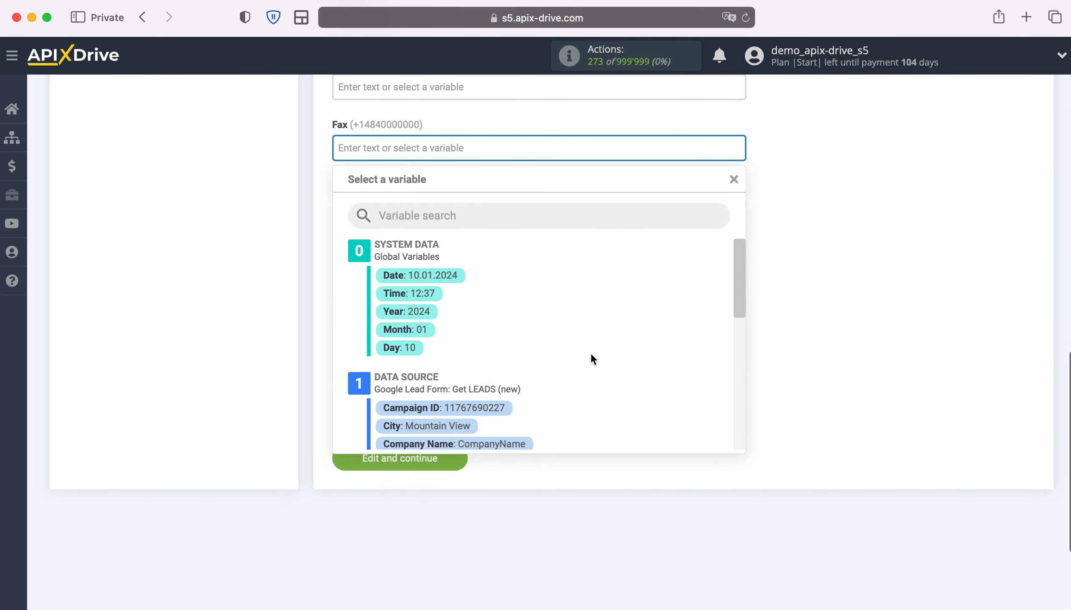
pyautogui.scroll(-5, 628, 356)
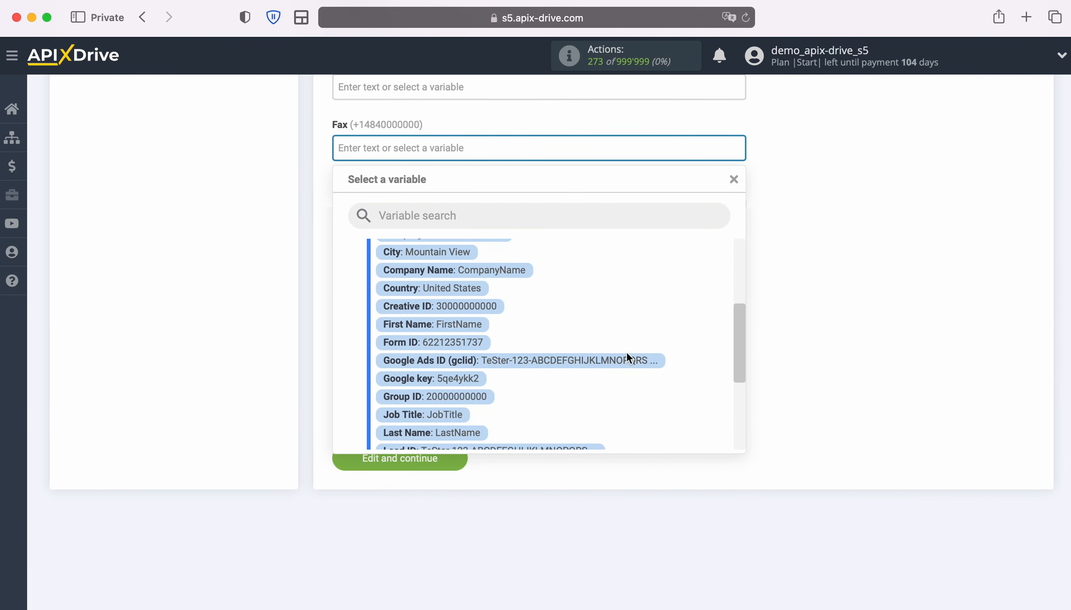
pyautogui.scroll(-2, 626, 353)
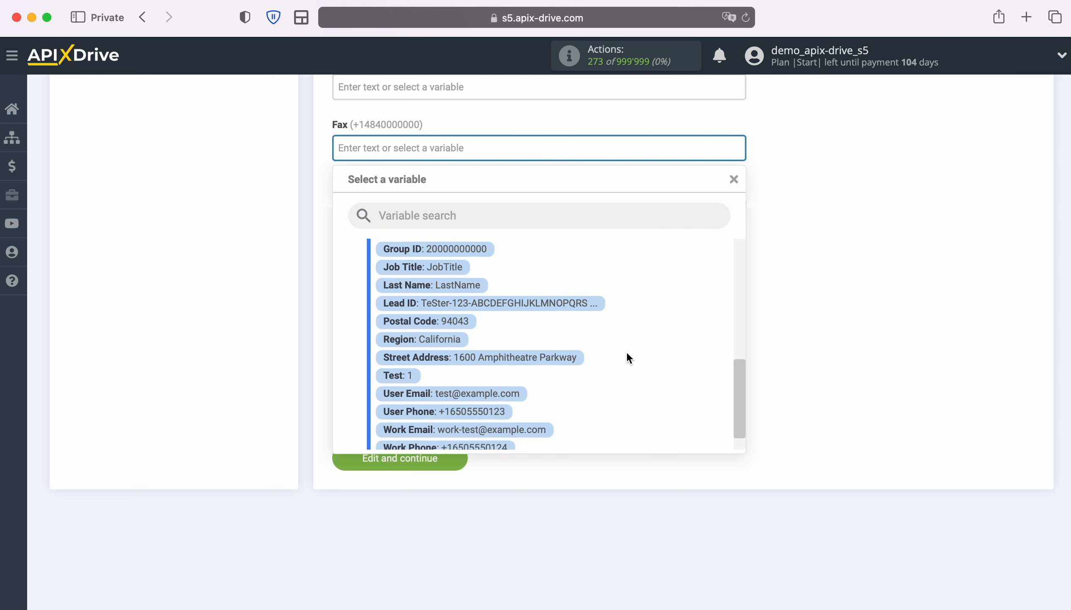
pyautogui.click(493, 404)
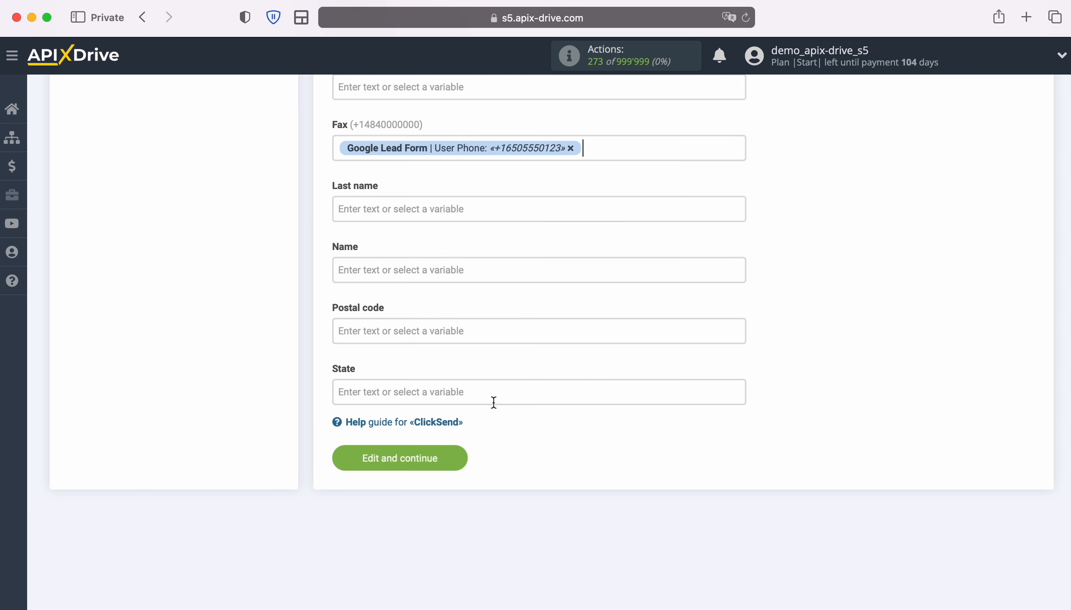
# Map Last name to the lead's Last Name variable and Name to First Name, and save the destination settings.
pyautogui.click(418, 209)
pyautogui.scroll(-5, 655, 365)
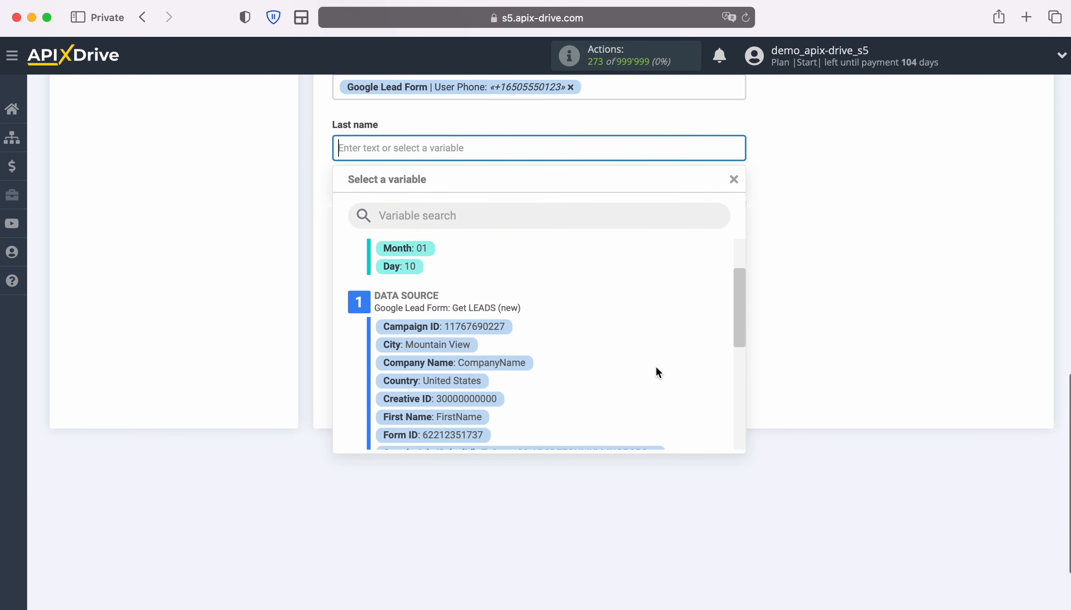
pyautogui.scroll(-3, 657, 371)
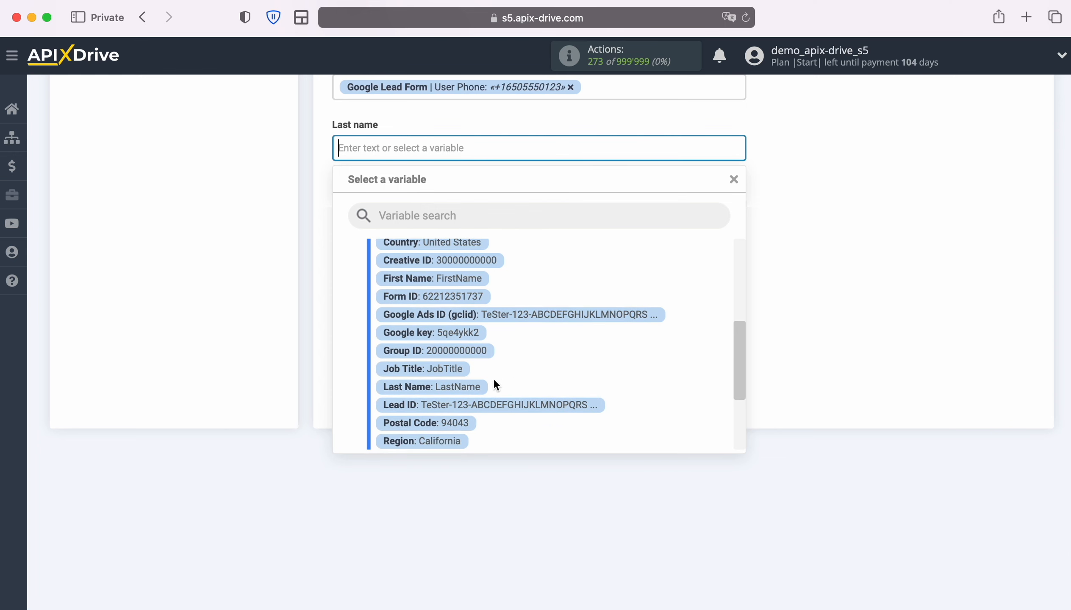
pyautogui.click(465, 389)
pyautogui.click(425, 207)
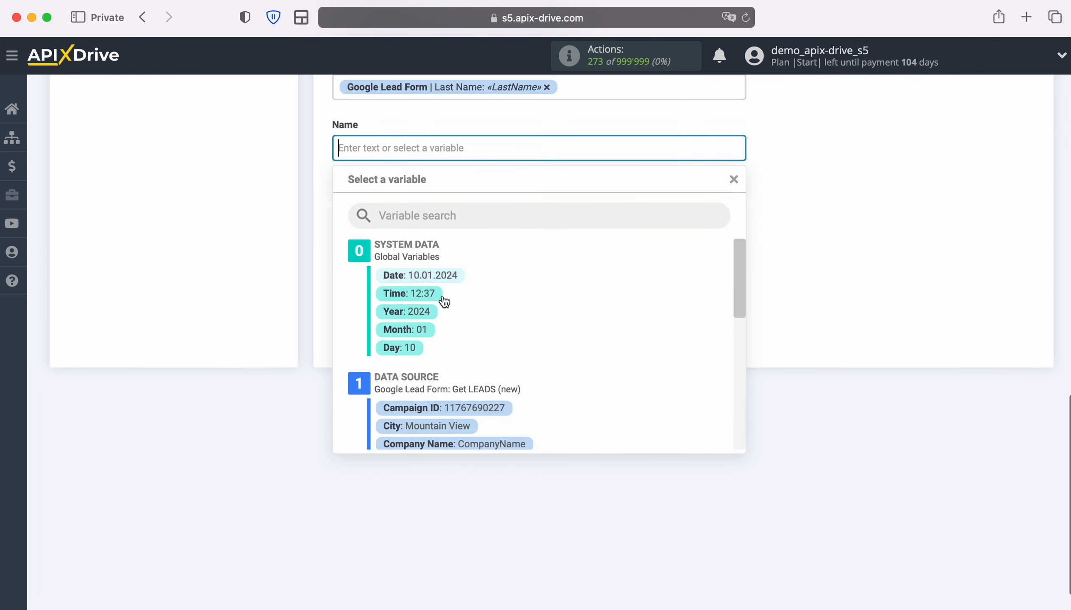
pyautogui.scroll(-4, 646, 342)
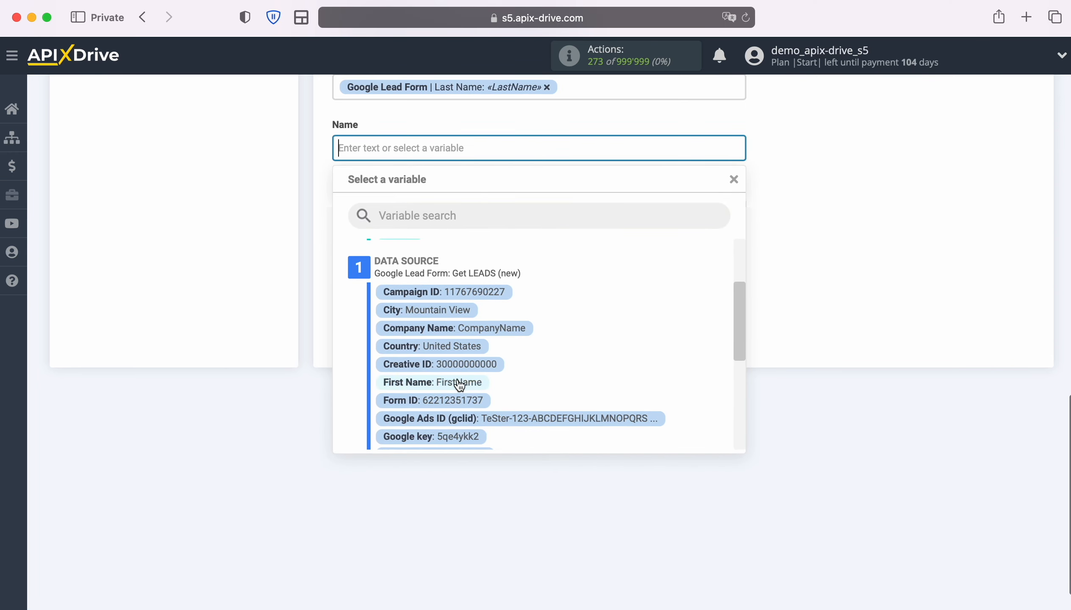
pyautogui.click(451, 378)
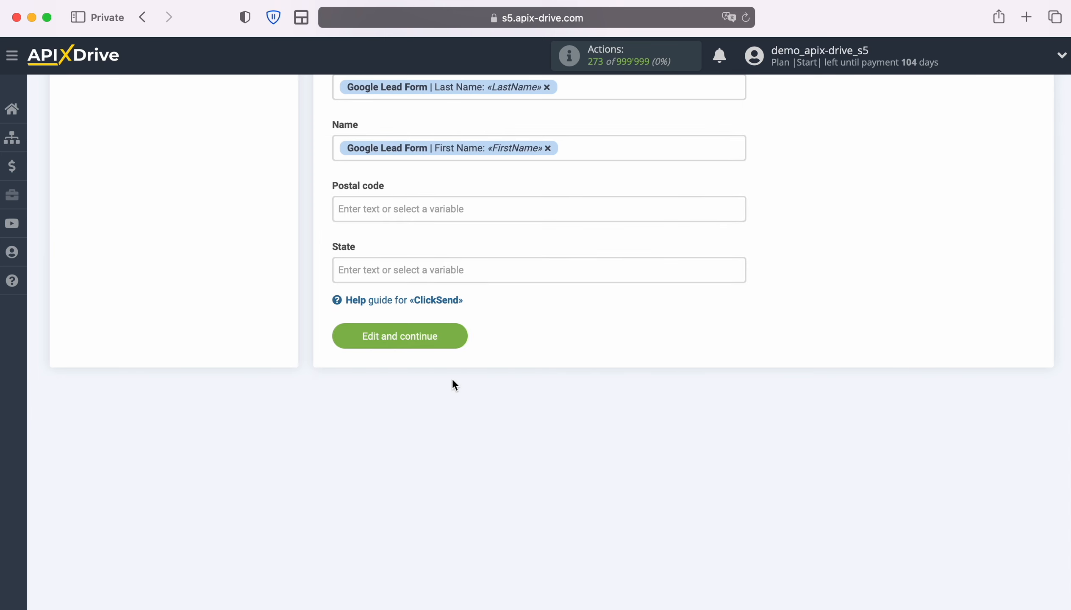
pyautogui.click(460, 337)
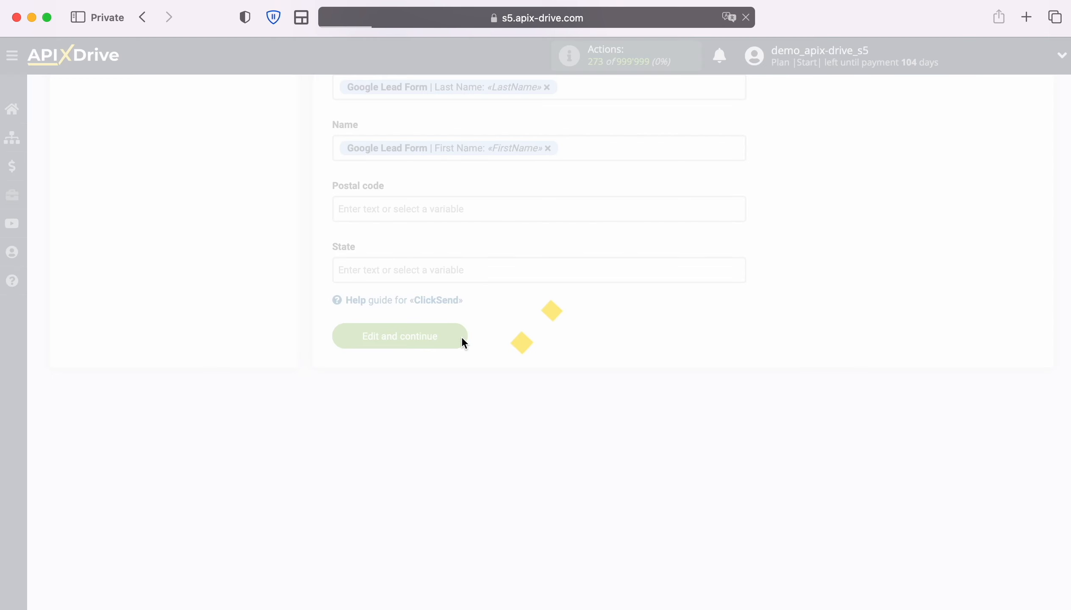
# Send the test data to ClickSend and check the Opt-Out List in ClickSend's contacts for the test contact.
pyautogui.scroll(-2, 917, 375)
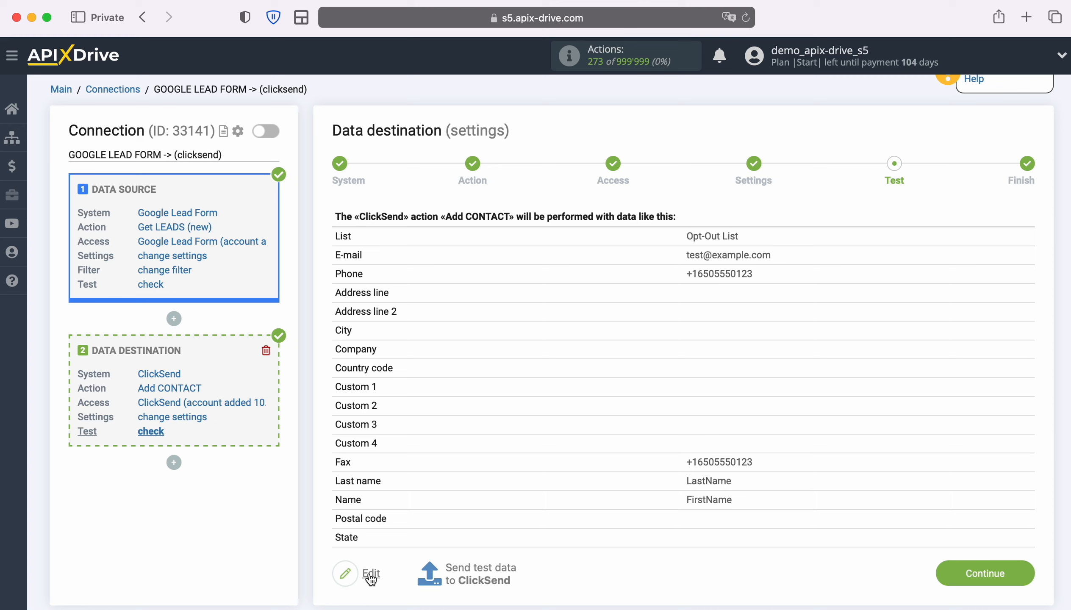
pyautogui.click(480, 570)
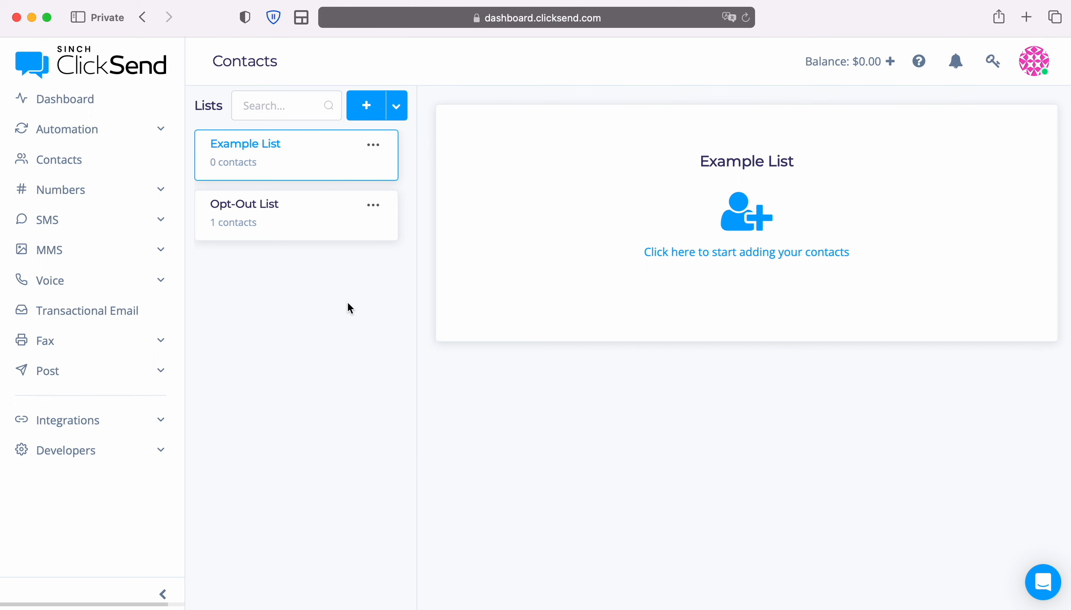
pyautogui.click(317, 209)
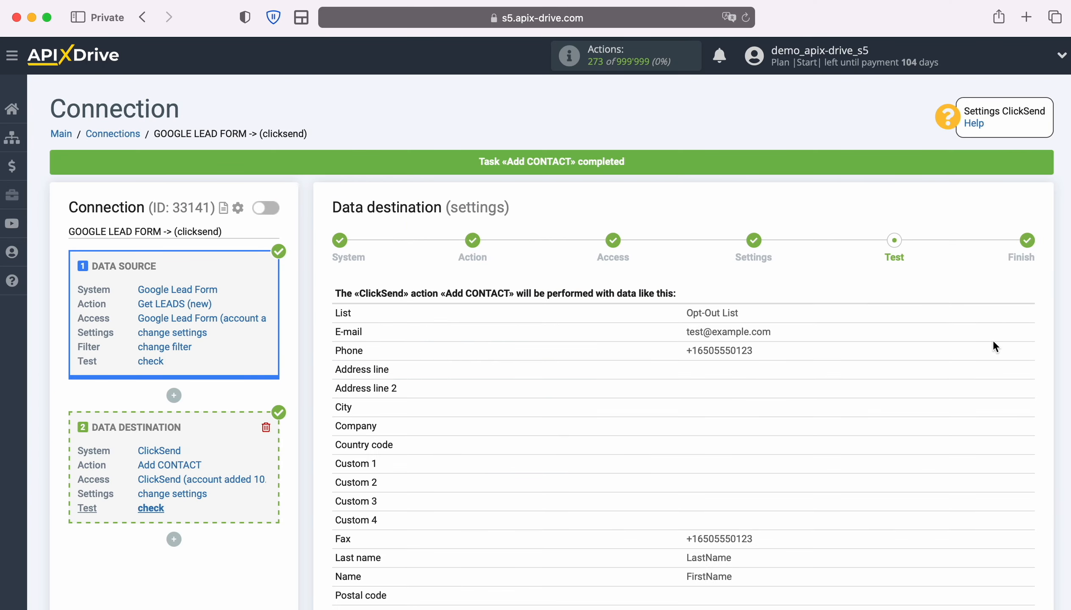
# Finish the ClickSend data destination setup after the test stage and enable automatic updates for the connection.
pyautogui.scroll(-3, 964, 419)
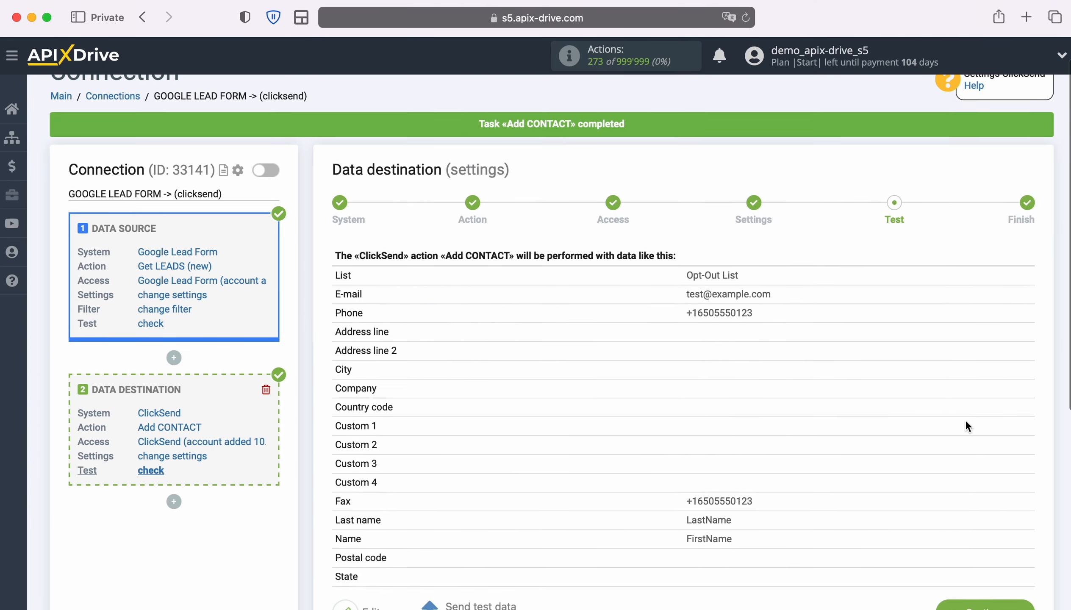
pyautogui.click(1024, 506)
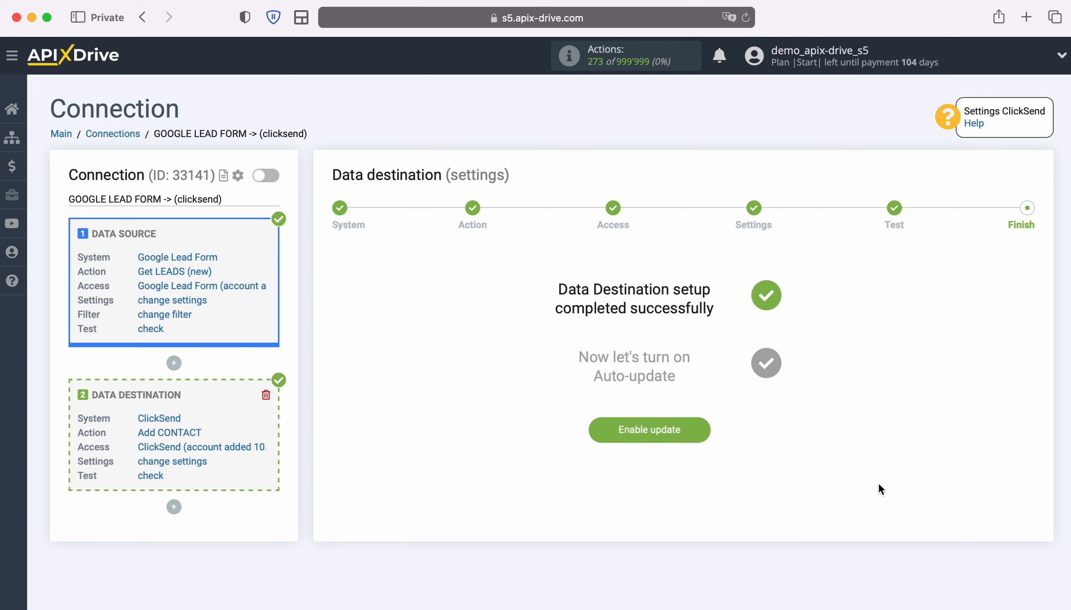
pyautogui.click(699, 424)
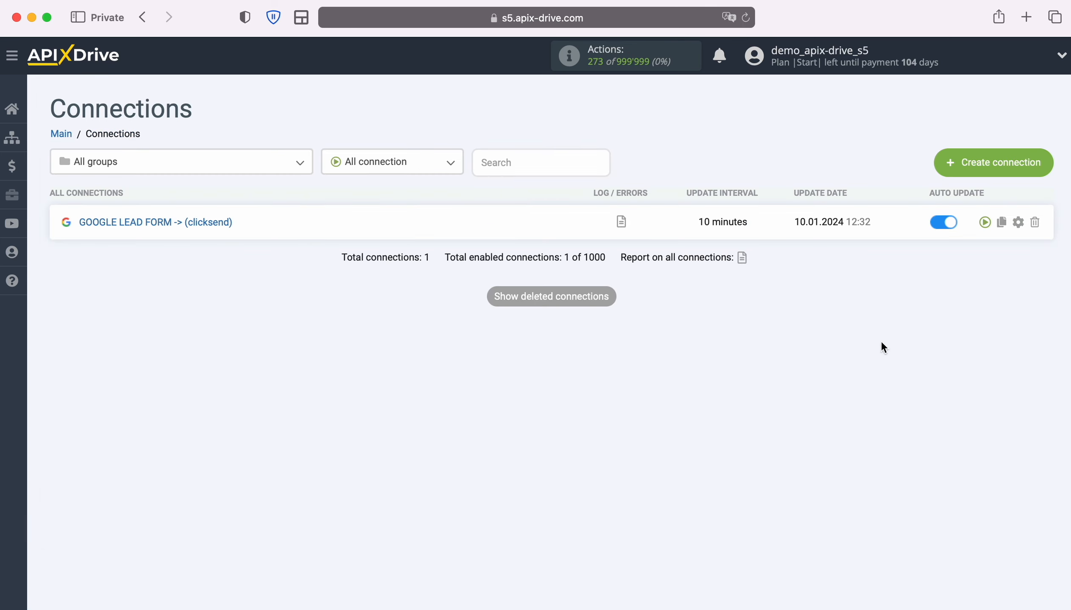
# Set the update interval of the GOOGLE LEAD FORM -> (clicksend) connection to 5 minutes and save its setup.
pyautogui.click(1017, 221)
pyautogui.click(623, 334)
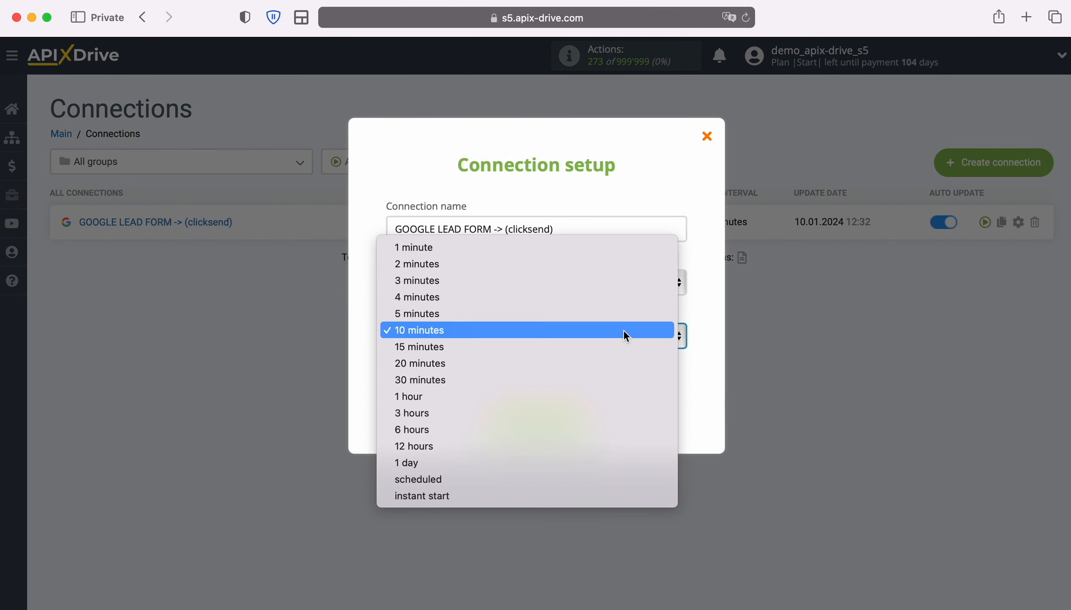
pyautogui.click(504, 314)
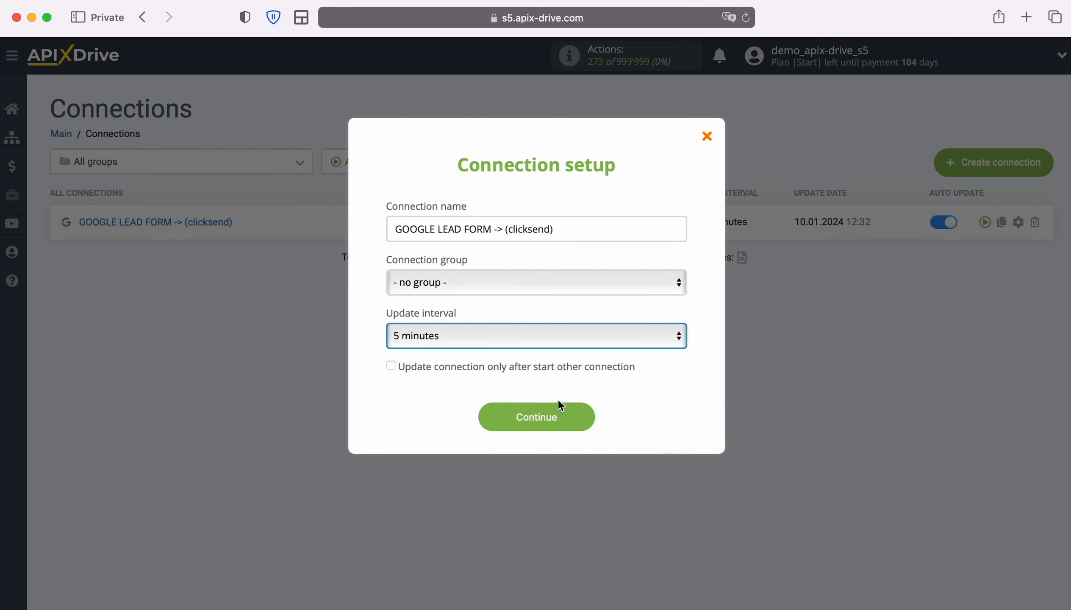
pyautogui.click(582, 416)
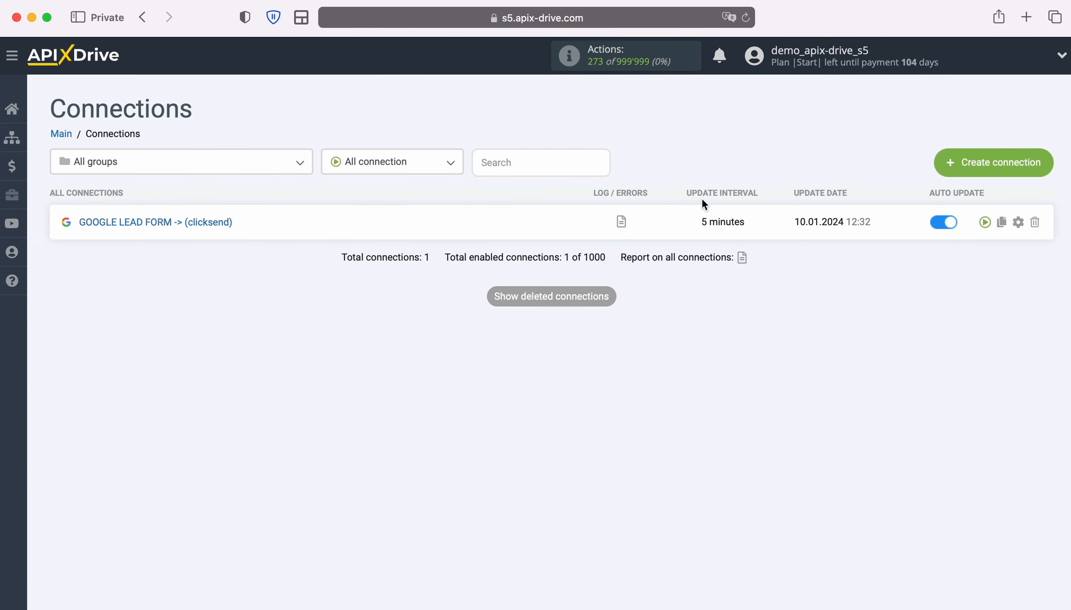